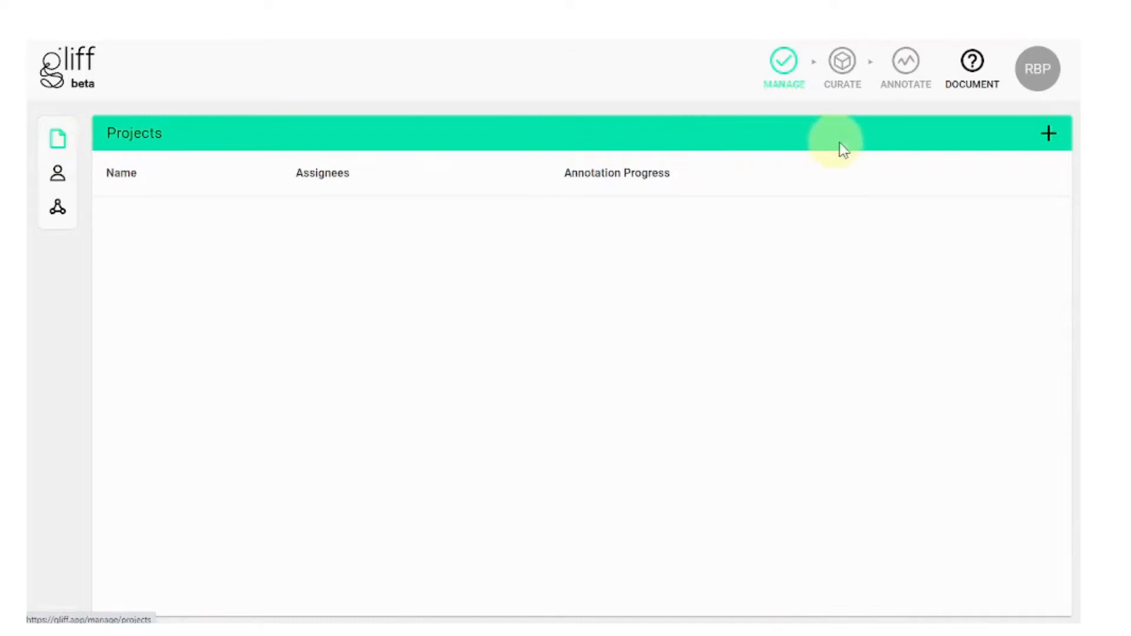
Step: Create a project called 'New Project' and open its empty Curate view
{"action": "left_click", "coordinate": [1050, 140]}
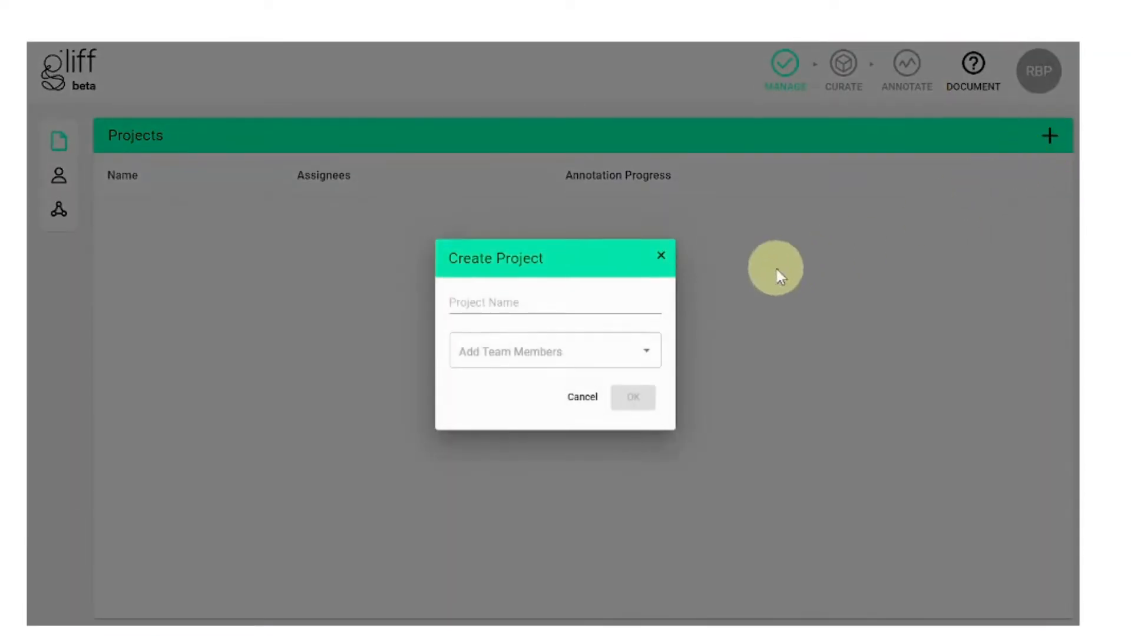
{"action": "left_click", "coordinate": [652, 300]}
{"action": "type", "text": "New Project"}
{"action": "left_click", "coordinate": [629, 396]}
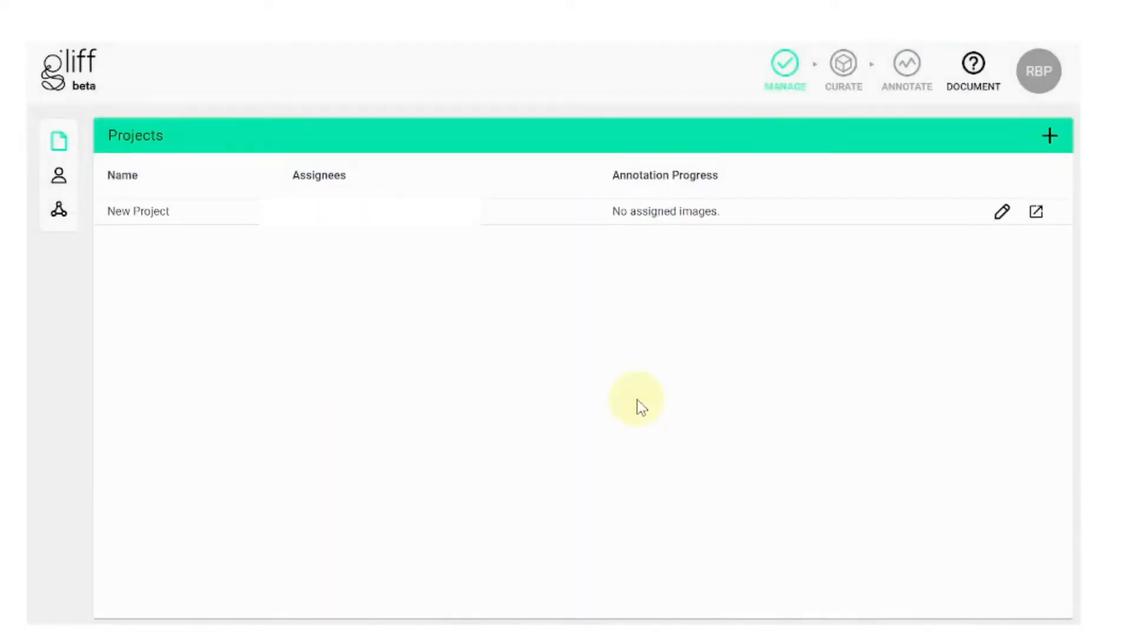
{"action": "left_click", "coordinate": [1037, 217]}
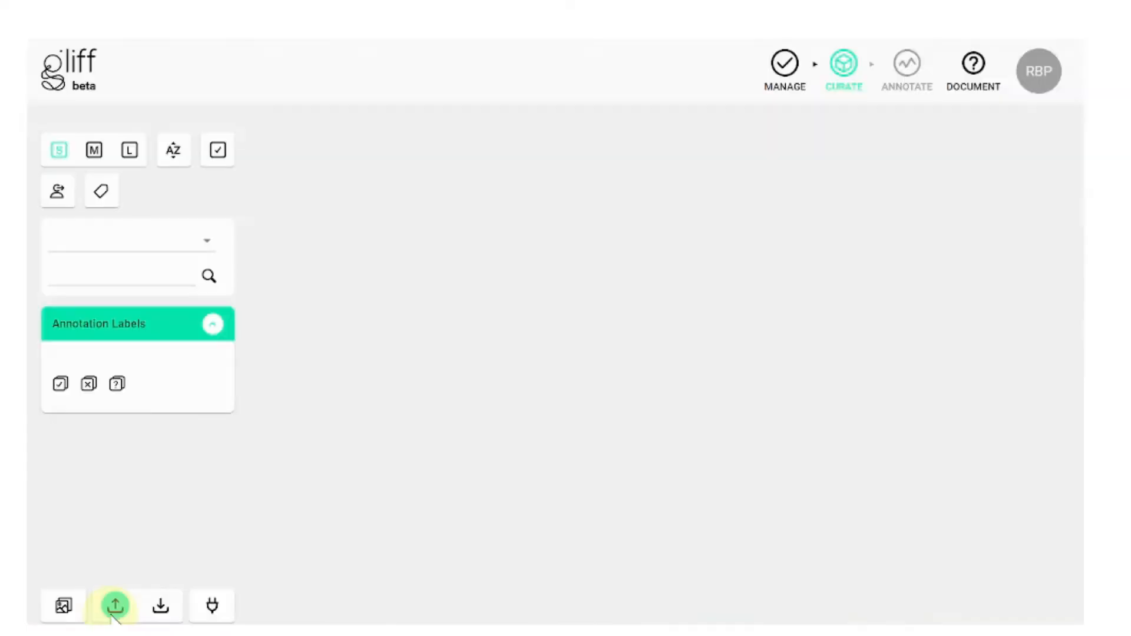
Step: Upload every image in the Giraffe and Hippo Training Data folder to the project
{"action": "left_click", "coordinate": [258, 583]}
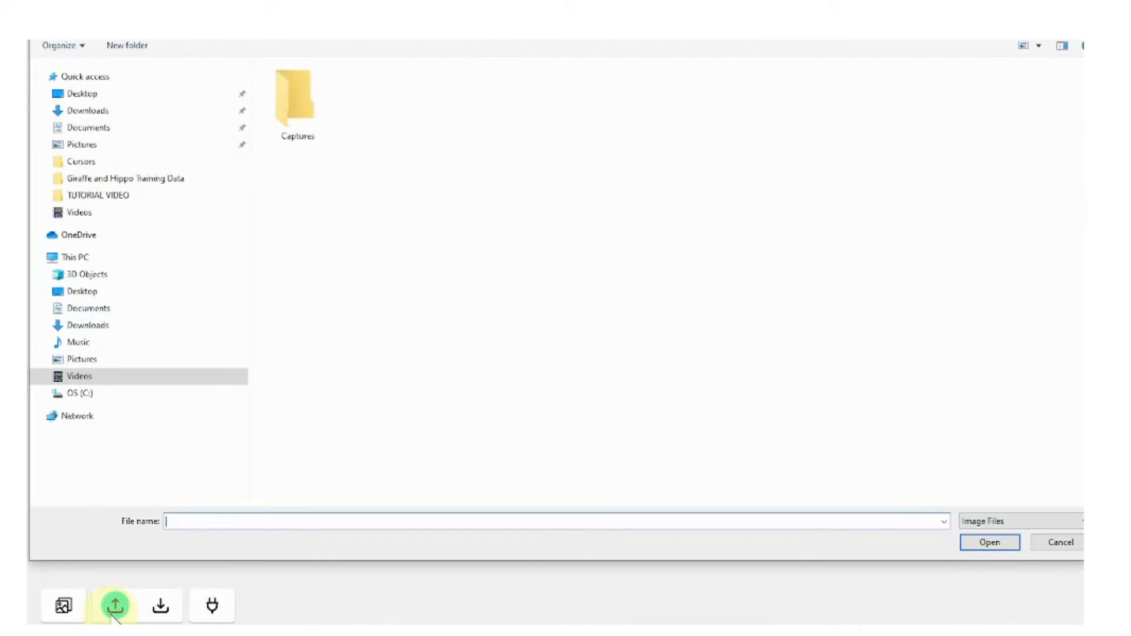
{"action": "left_click", "coordinate": [99, 184]}
{"action": "left_click_drag", "start_coordinate": [284, 269], "coordinate": [1085, 61]}
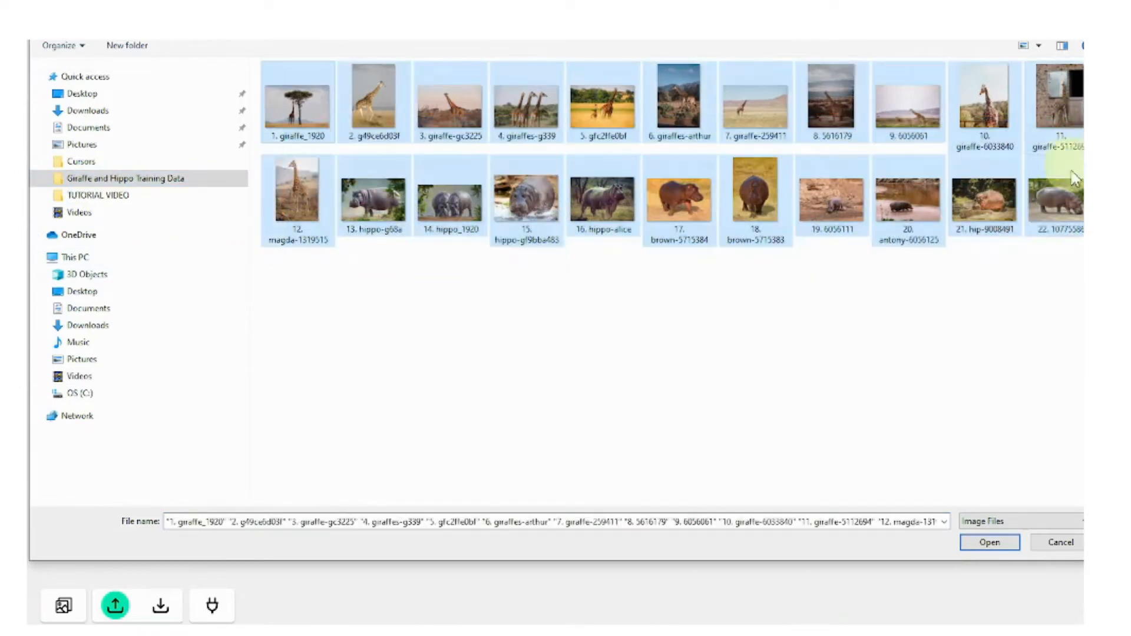
{"action": "left_click", "coordinate": [1001, 545]}
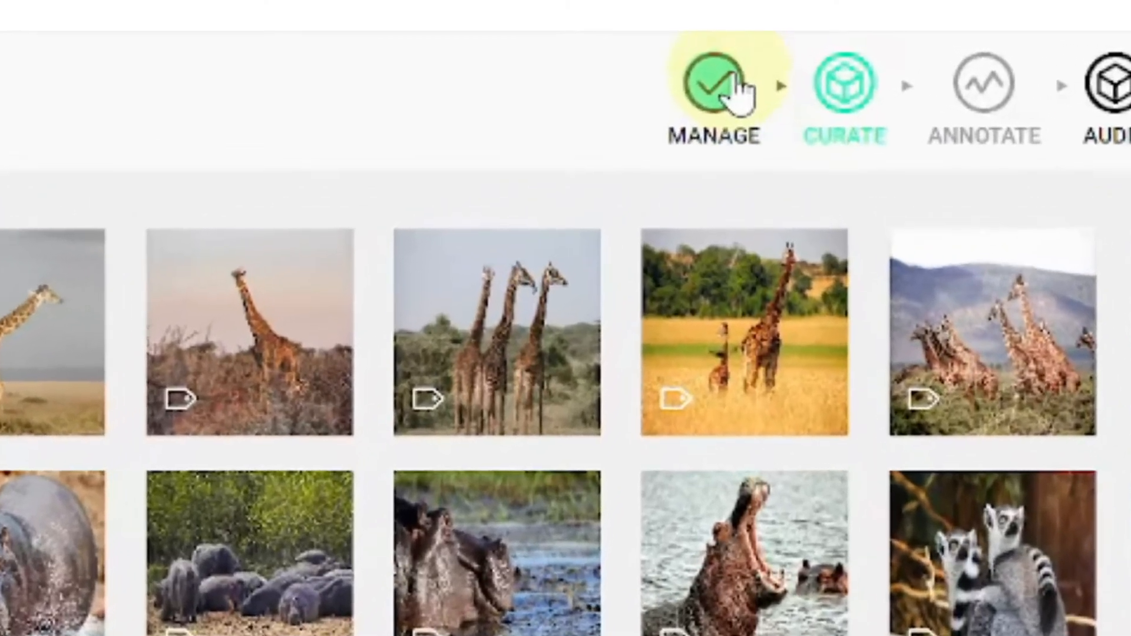
Step: Send a collaborator invitation to a new e-mail address from the team's Collaborators list
{"action": "left_click", "coordinate": [734, 79]}
{"action": "left_click", "coordinate": [60, 177]}
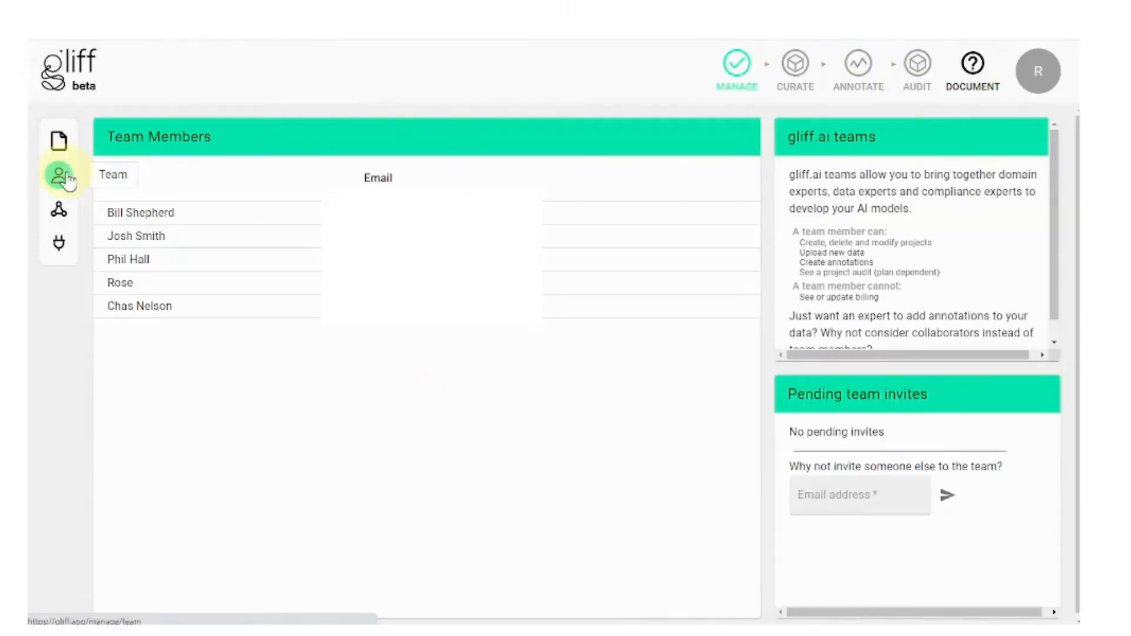
{"action": "left_click", "coordinate": [60, 210]}
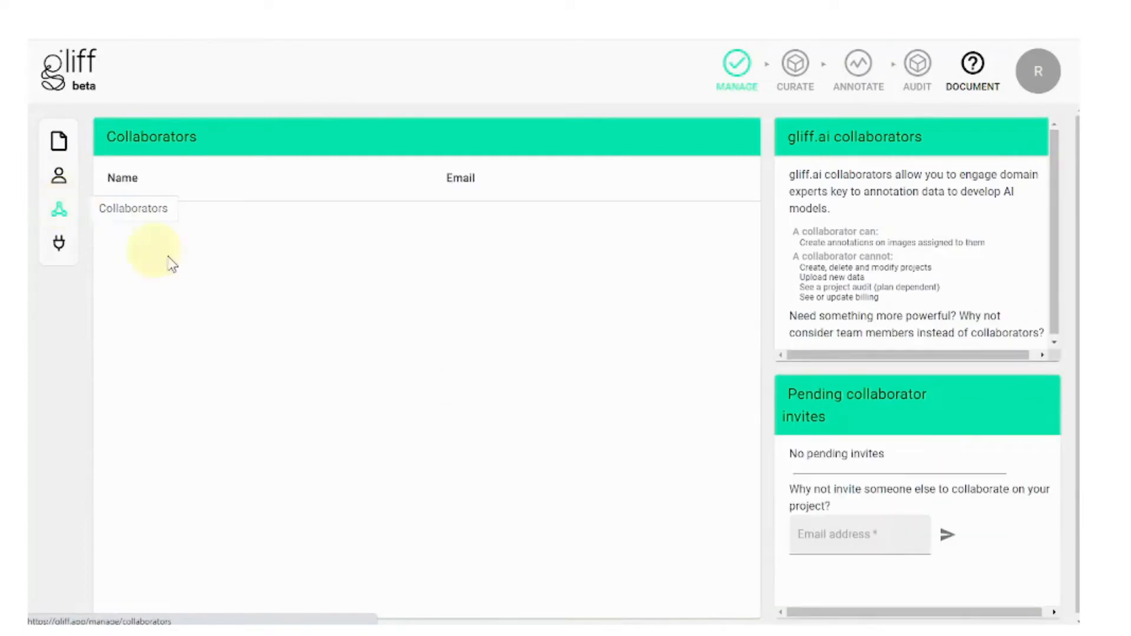
{"action": "left_click", "coordinate": [819, 534]}
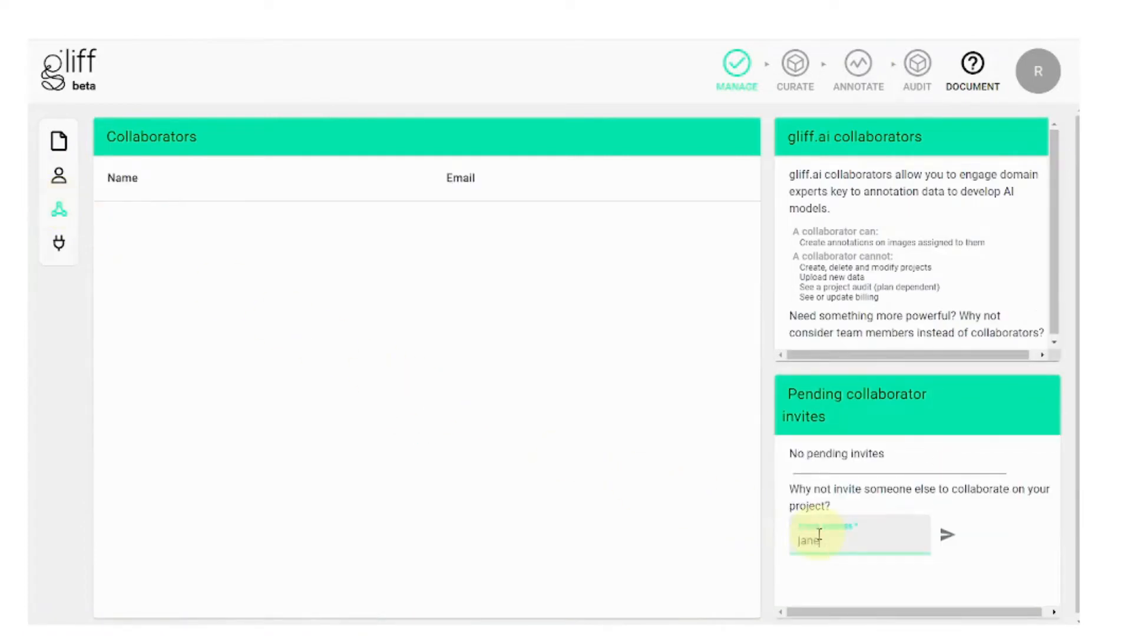
{"action": "left_click", "coordinate": [950, 545]}
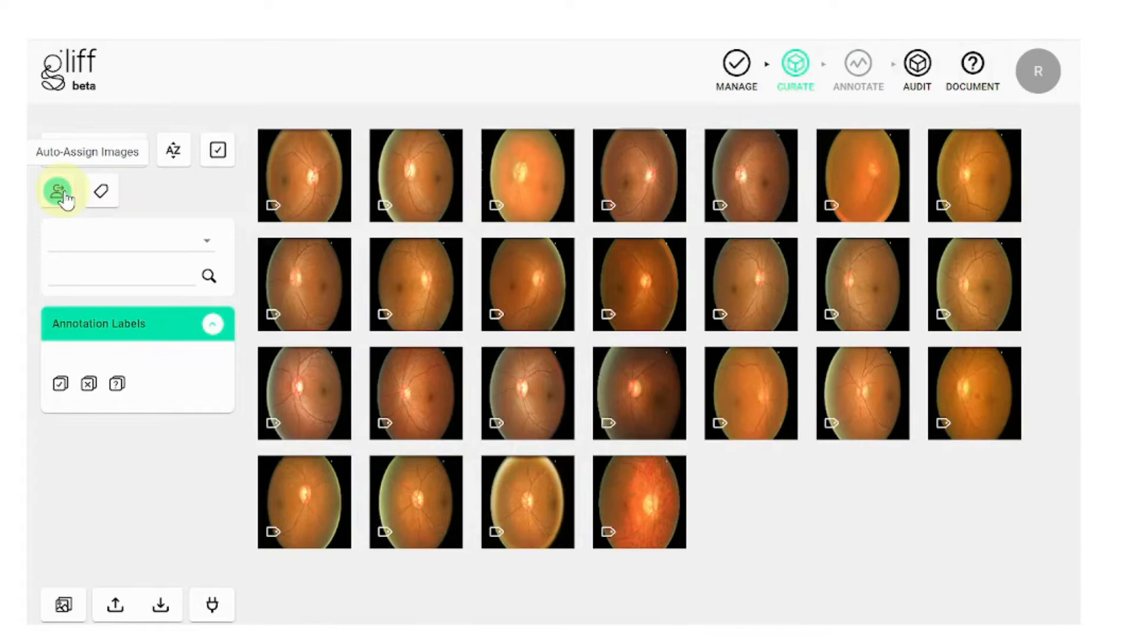
Step: Auto-assign all retinal images with one assignee per image
{"action": "left_click", "coordinate": [59, 192]}
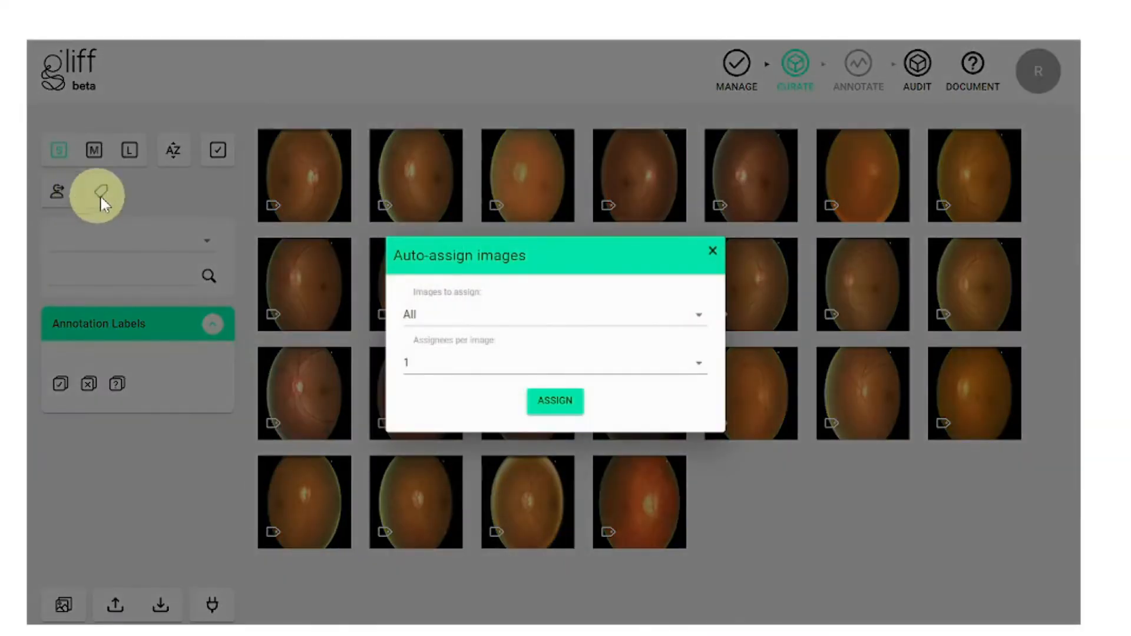
{"action": "left_click", "coordinate": [681, 318]}
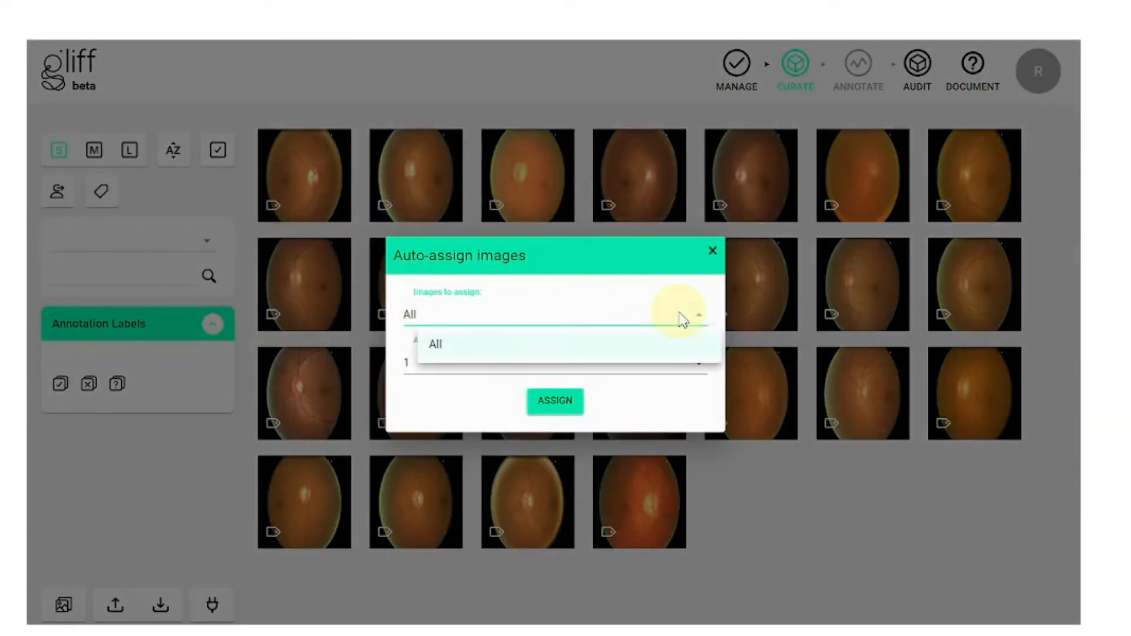
{"action": "left_click", "coordinate": [681, 321]}
{"action": "left_click", "coordinate": [684, 364]}
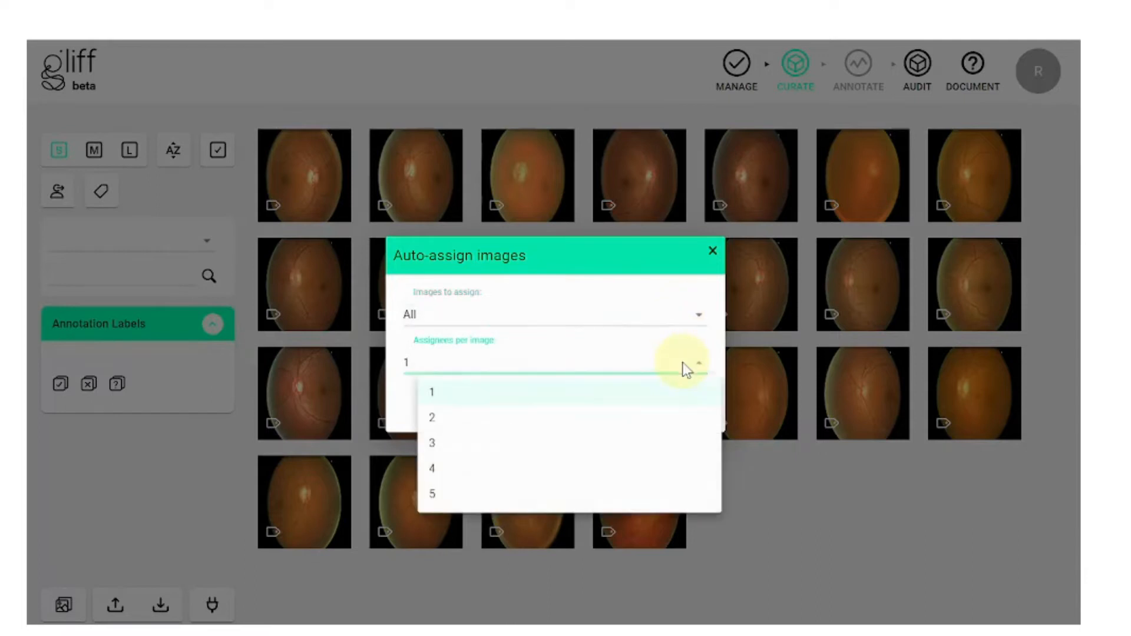
{"action": "left_click", "coordinate": [683, 369]}
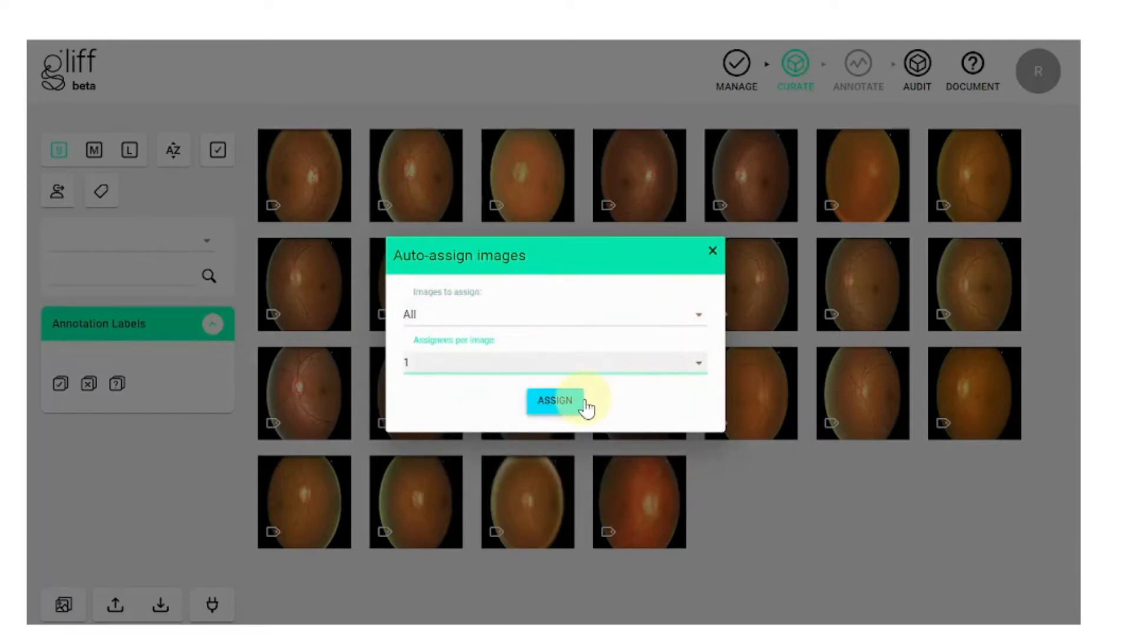
{"action": "left_click", "coordinate": [555, 401]}
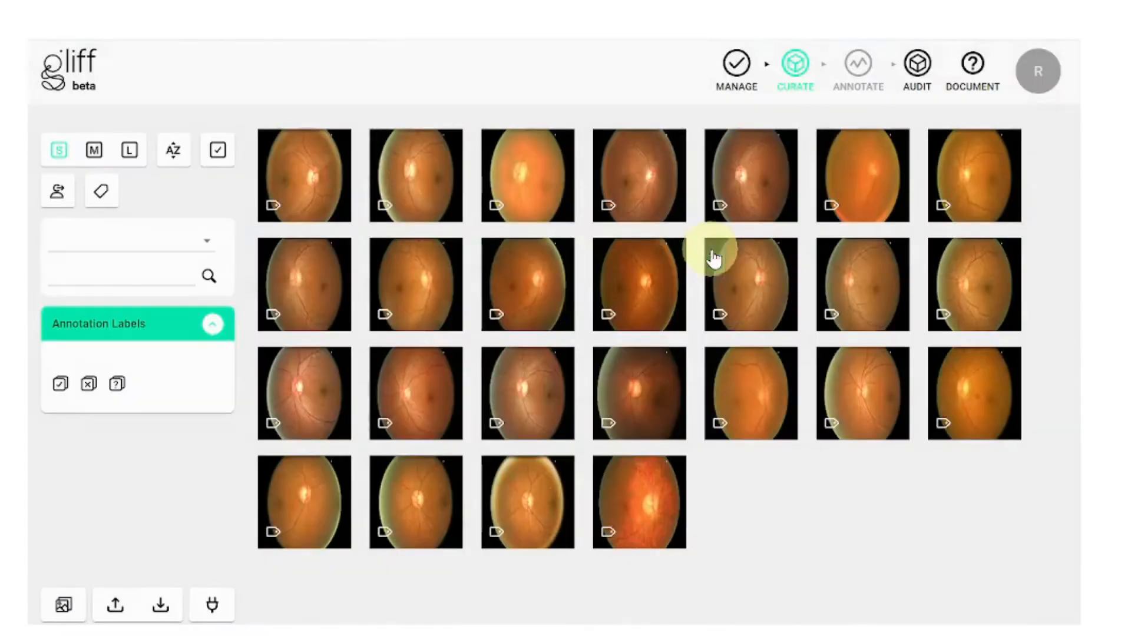
Step: Select the seven top-row images and auto-assign only that selection
{"action": "left_click", "coordinate": [321, 195]}
{"action": "left_click", "coordinate": [427, 195], "text": "shift"}
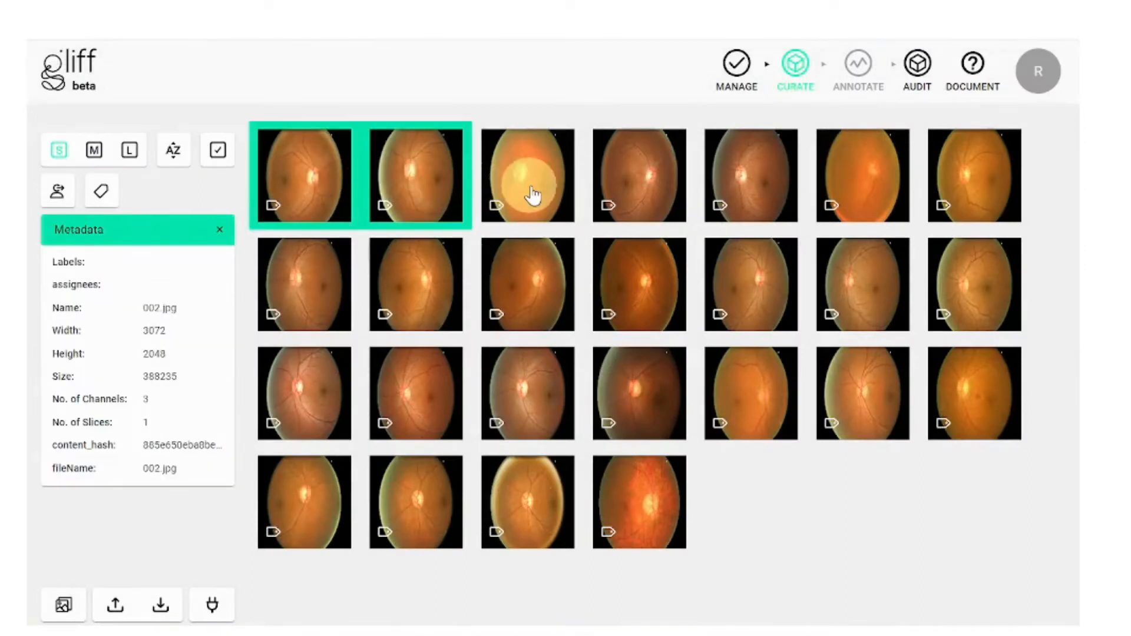
{"action": "left_click", "coordinate": [533, 195], "text": "shift"}
{"action": "left_click", "coordinate": [644, 195], "text": "shift"}
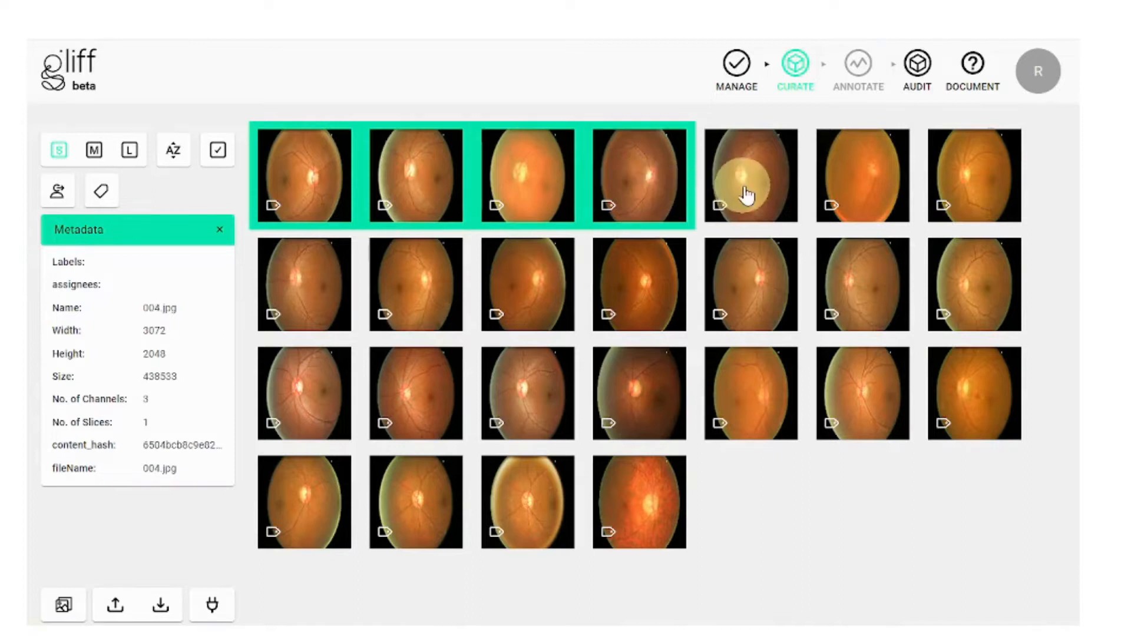
{"action": "left_click", "coordinate": [747, 194], "text": "shift"}
{"action": "left_click", "coordinate": [852, 194], "text": "shift"}
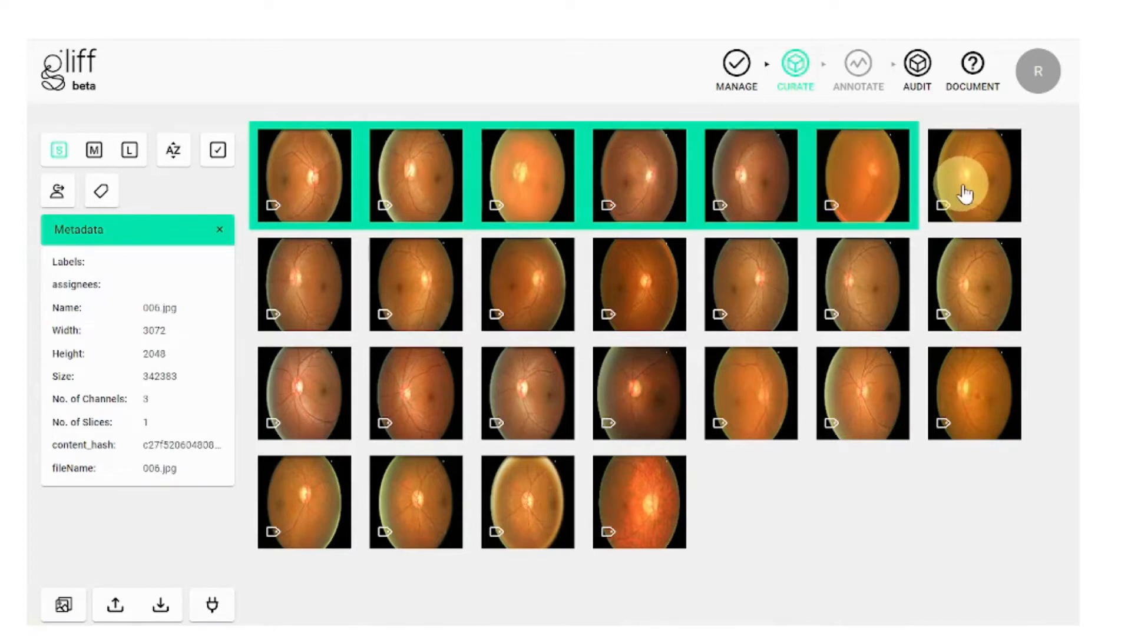
{"action": "left_click", "coordinate": [965, 193], "text": "shift"}
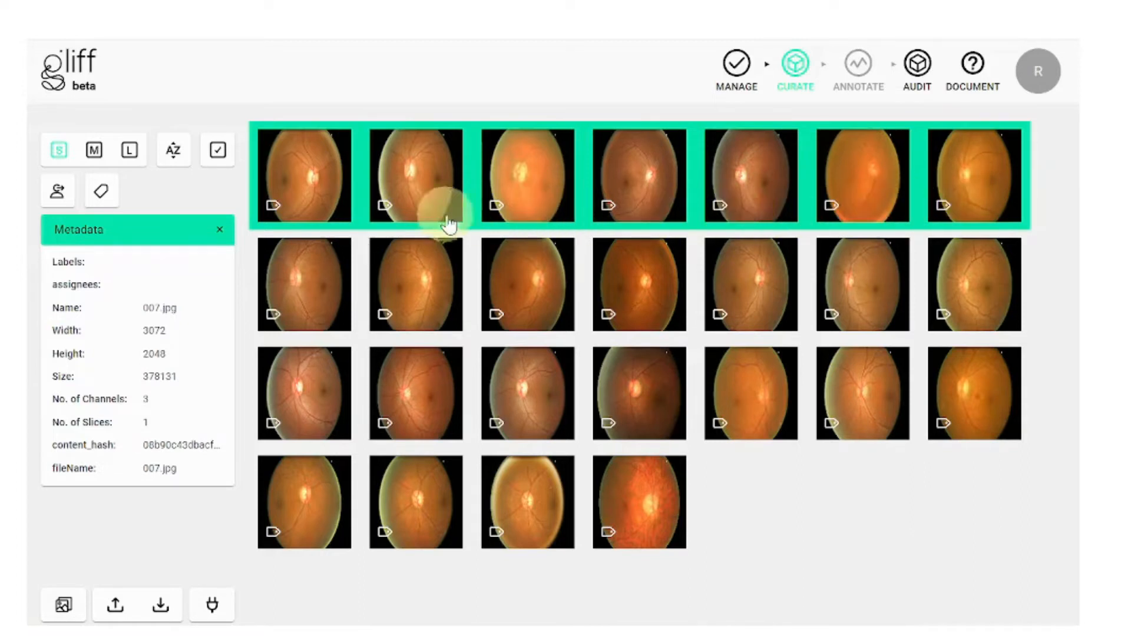
{"action": "left_click", "coordinate": [67, 203]}
{"action": "left_click", "coordinate": [503, 321]}
{"action": "left_click", "coordinate": [502, 370]}
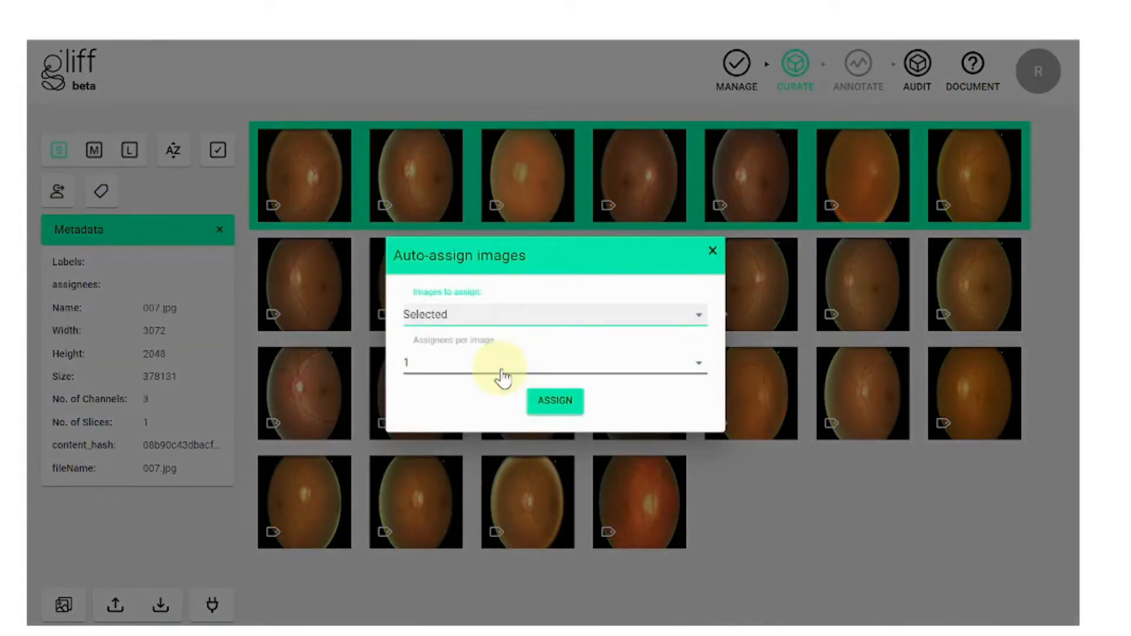
{"action": "left_click", "coordinate": [542, 402]}
{"action": "left_click", "coordinate": [314, 194]}
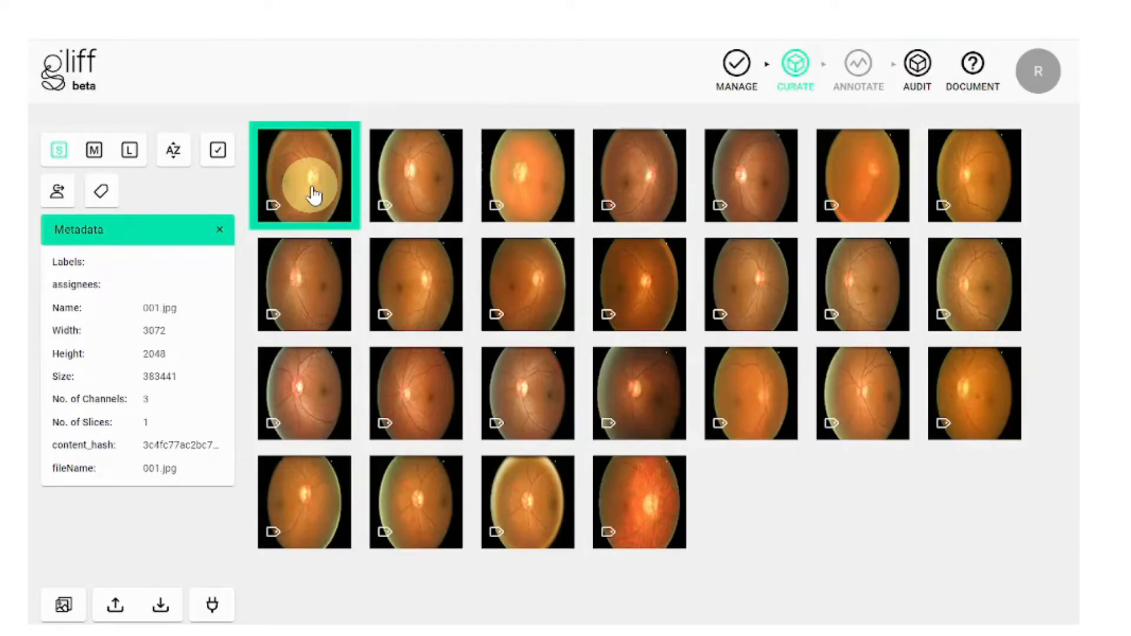
Step: Select images 001, 002, 008, 009, 015 and 016 as one group of six
{"action": "left_click", "coordinate": [438, 194], "text": "ctrl"}
{"action": "left_click", "coordinate": [442, 283], "text": "ctrl"}
{"action": "left_click", "coordinate": [324, 288], "text": "ctrl"}
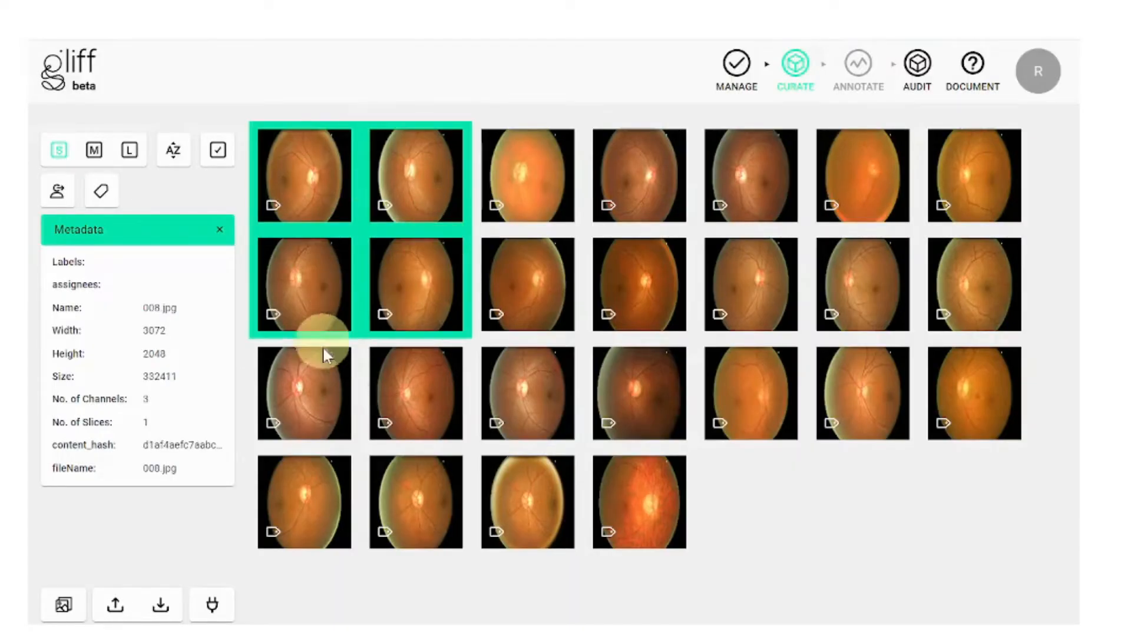
{"action": "left_click", "coordinate": [342, 376], "text": "ctrl"}
{"action": "left_click", "coordinate": [412, 383], "text": "ctrl"}
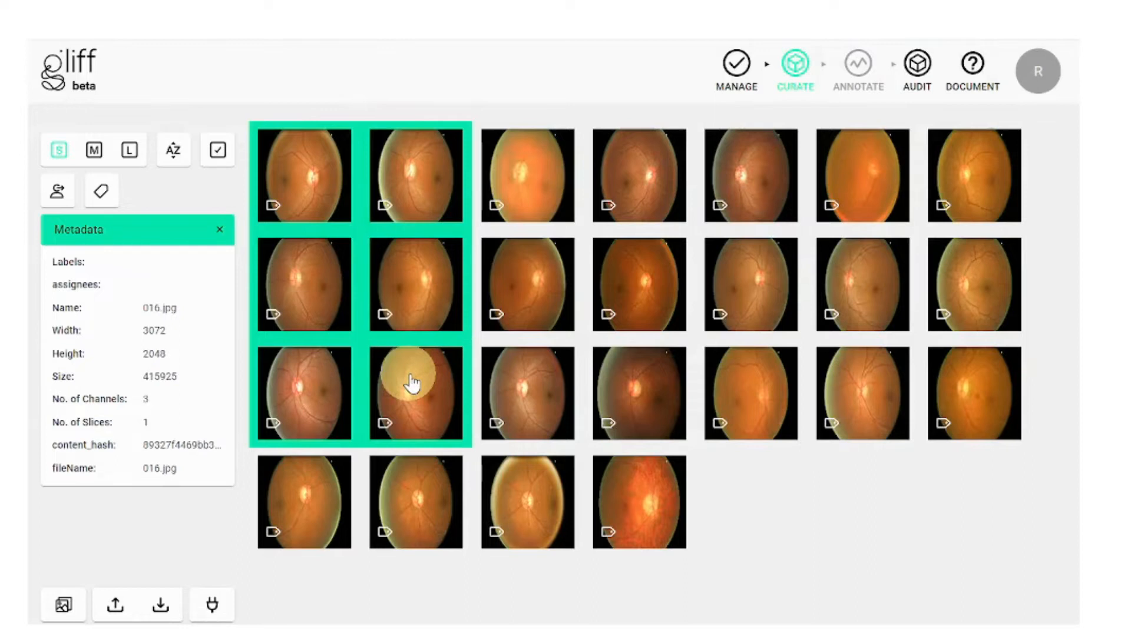
{"action": "left_click", "coordinate": [228, 172]}
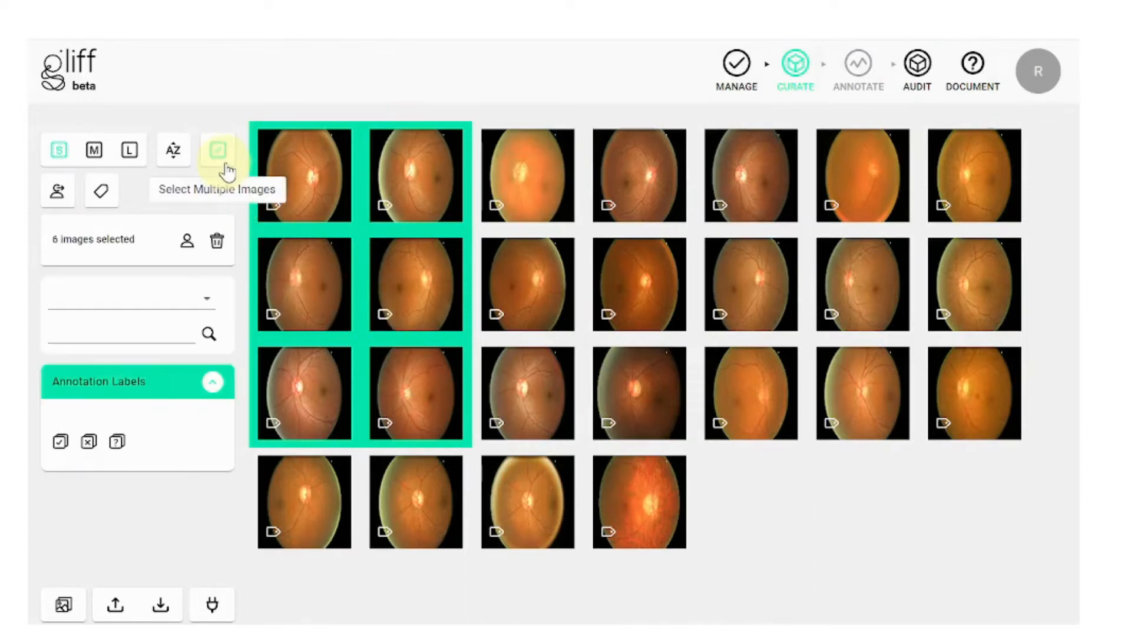
Step: Assign the six selected retina images to two collaborators
{"action": "left_click", "coordinate": [186, 250]}
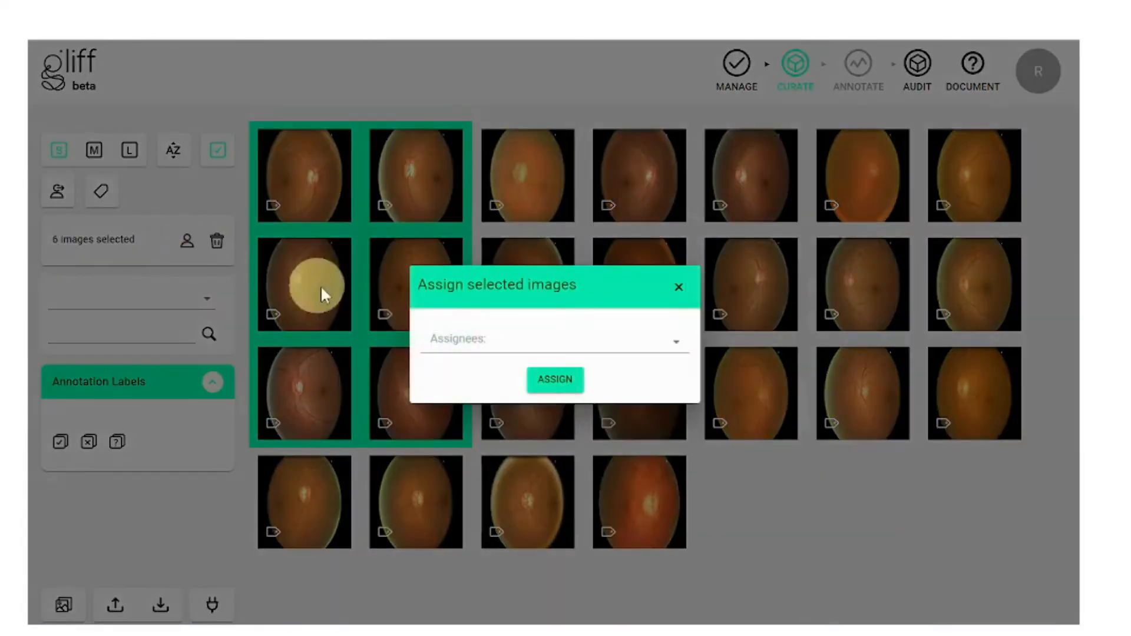
{"action": "left_click", "coordinate": [462, 345]}
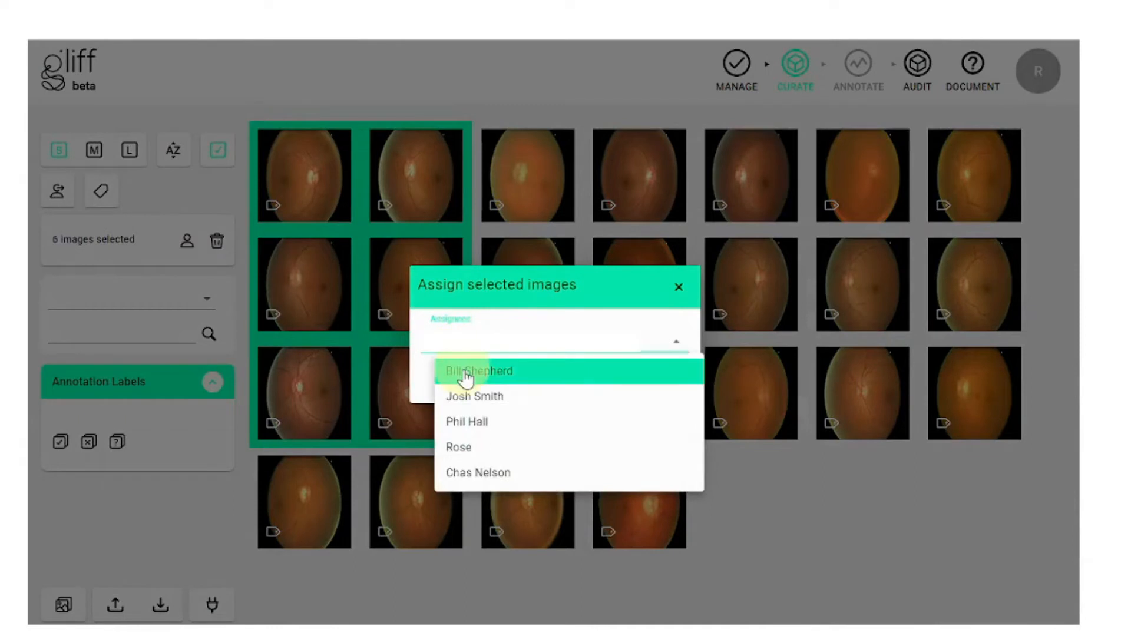
{"action": "left_click", "coordinate": [465, 374]}
{"action": "left_click", "coordinate": [462, 399]}
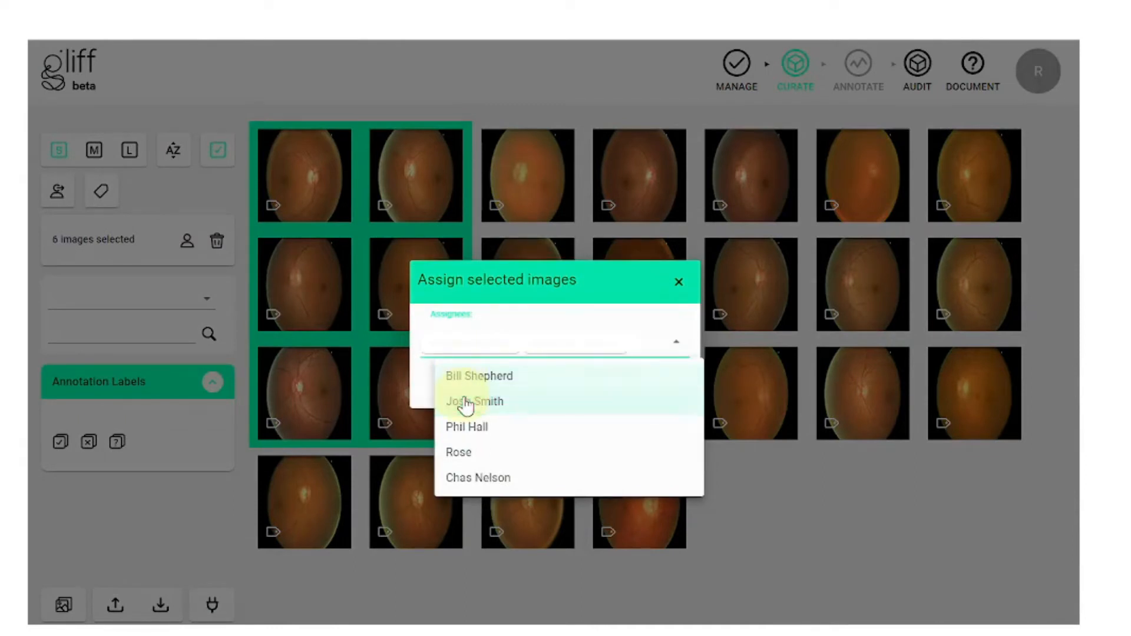
{"action": "left_click", "coordinate": [436, 386]}
{"action": "left_click", "coordinate": [548, 389]}
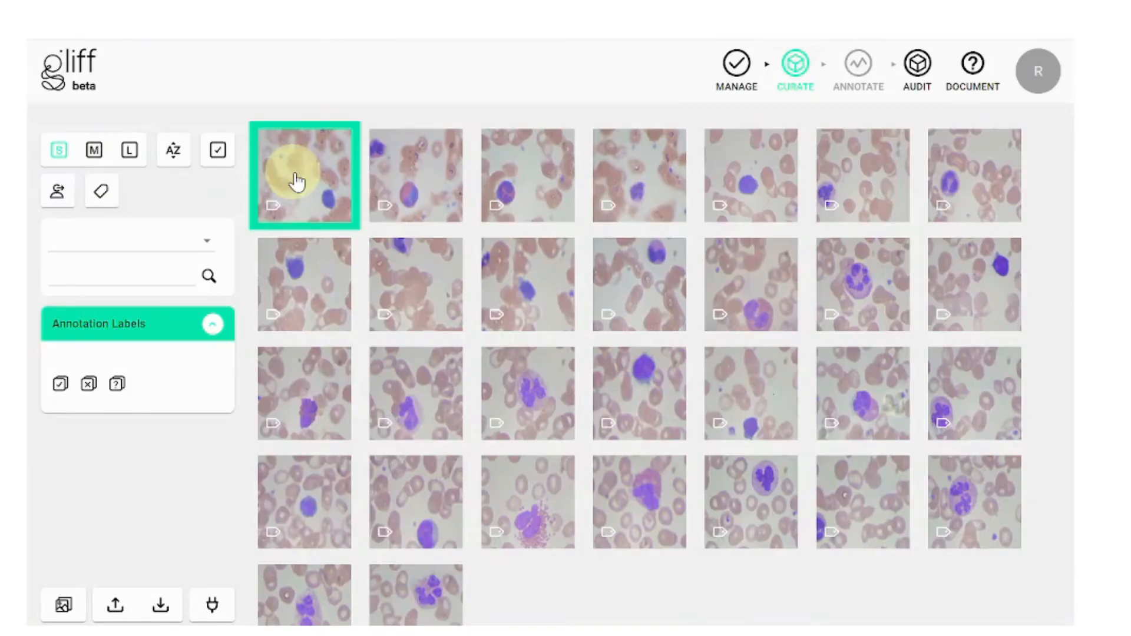
Step: Cycle the gallery thumbnails through small and medium, ending on large
{"action": "left_click", "coordinate": [70, 158]}
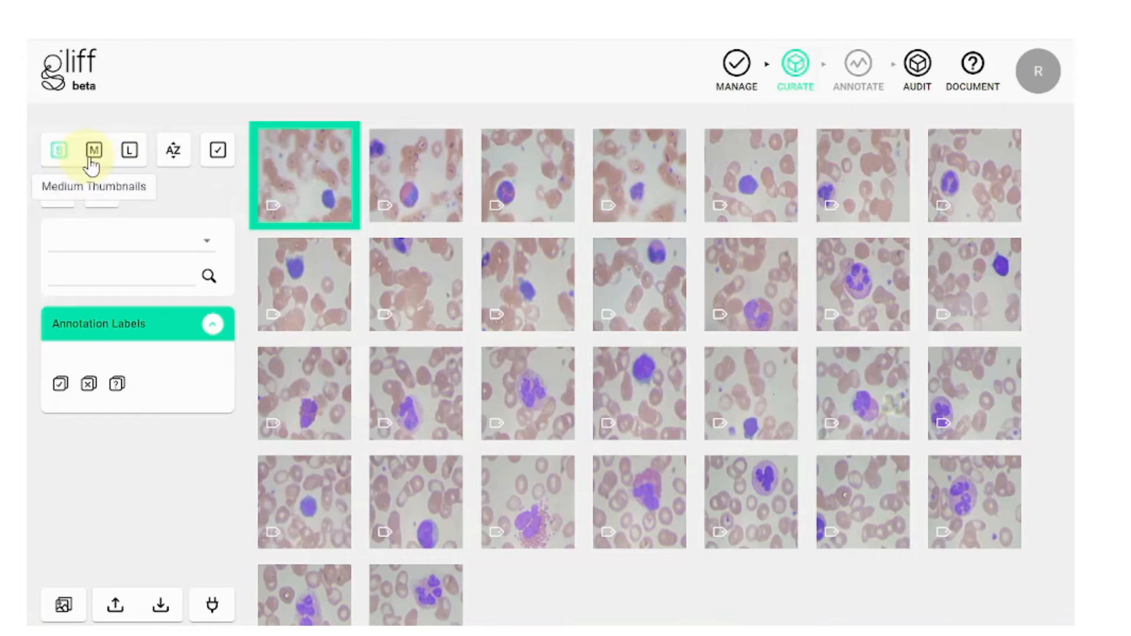
{"action": "left_click", "coordinate": [92, 160]}
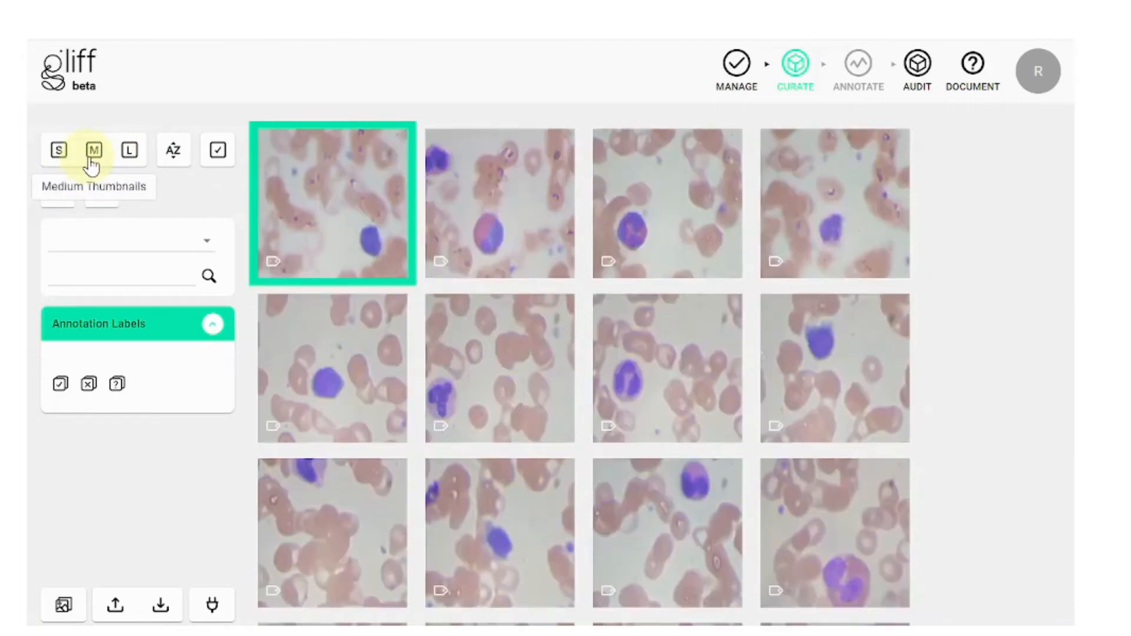
{"action": "left_click", "coordinate": [131, 154]}
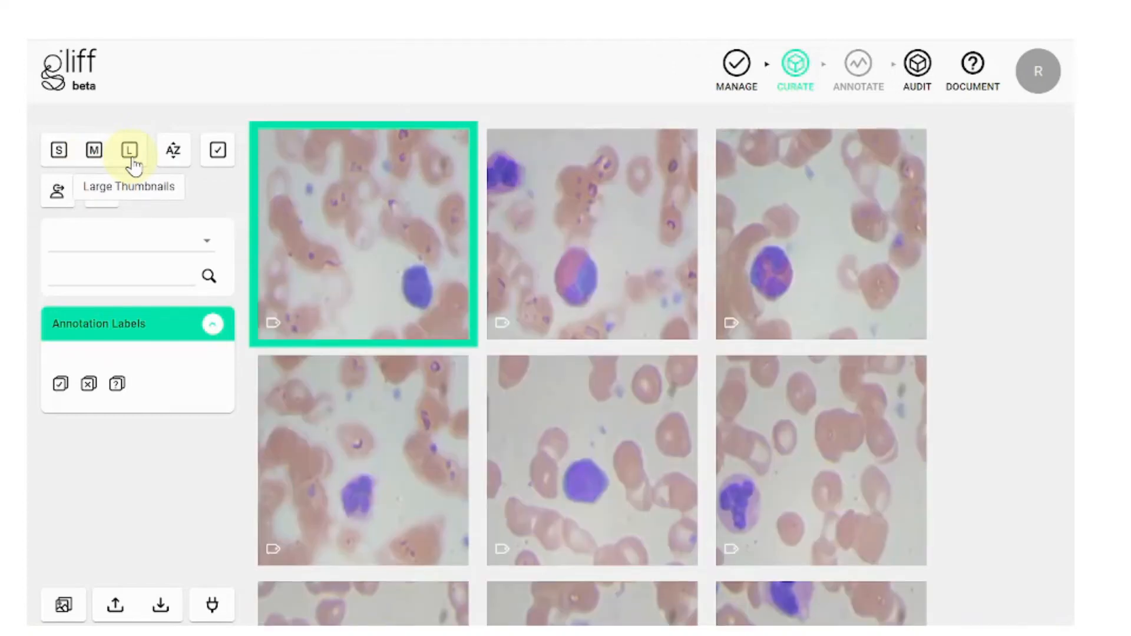
Step: Delete the second blood-cell image from the dataset
{"action": "left_click", "coordinate": [571, 192]}
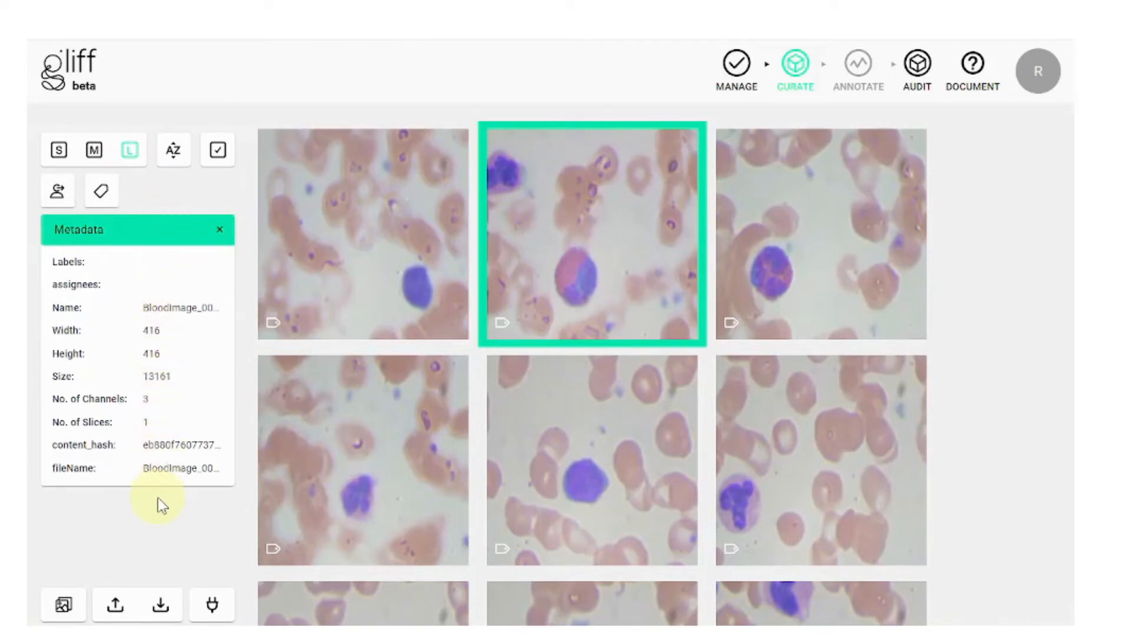
{"action": "left_click", "coordinate": [217, 154]}
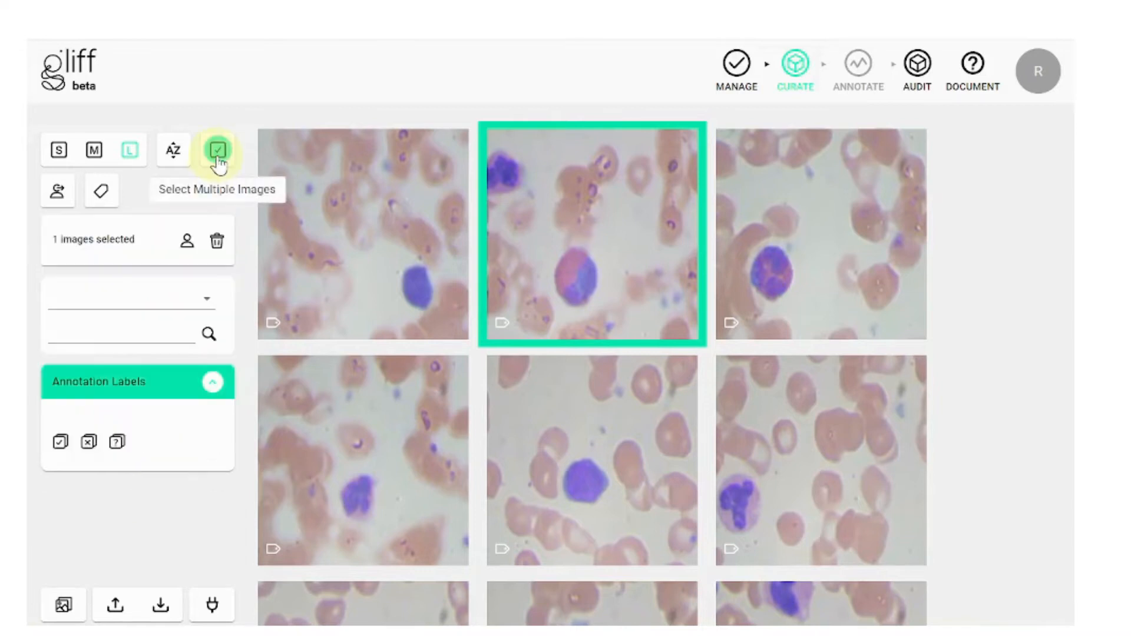
{"action": "left_click", "coordinate": [217, 246]}
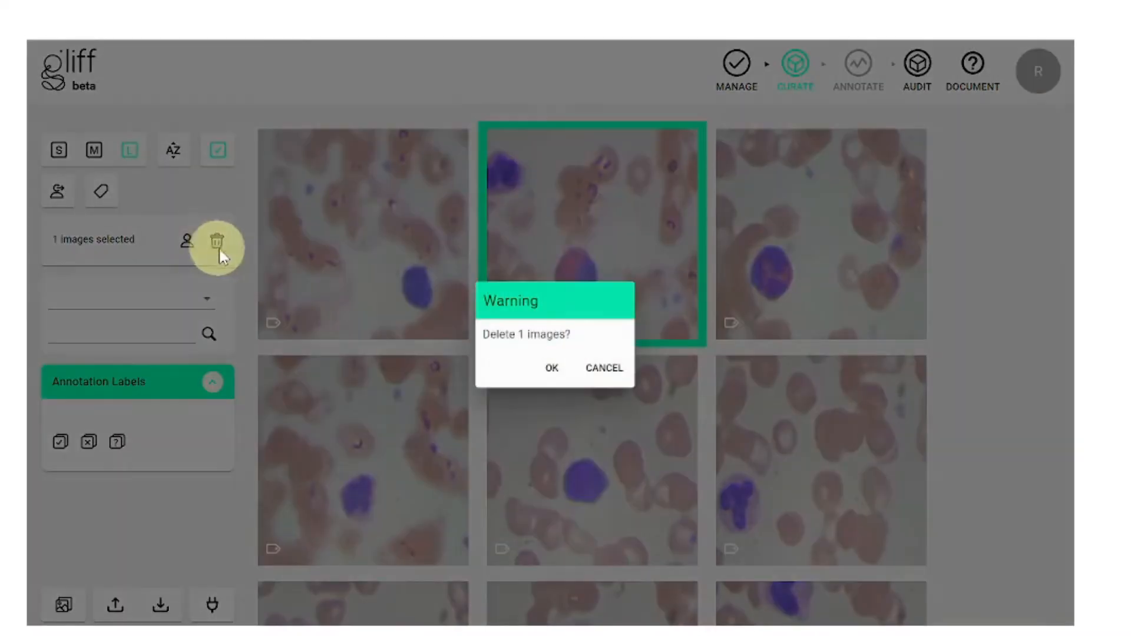
{"action": "left_click", "coordinate": [549, 370]}
{"action": "left_click", "coordinate": [361, 238]}
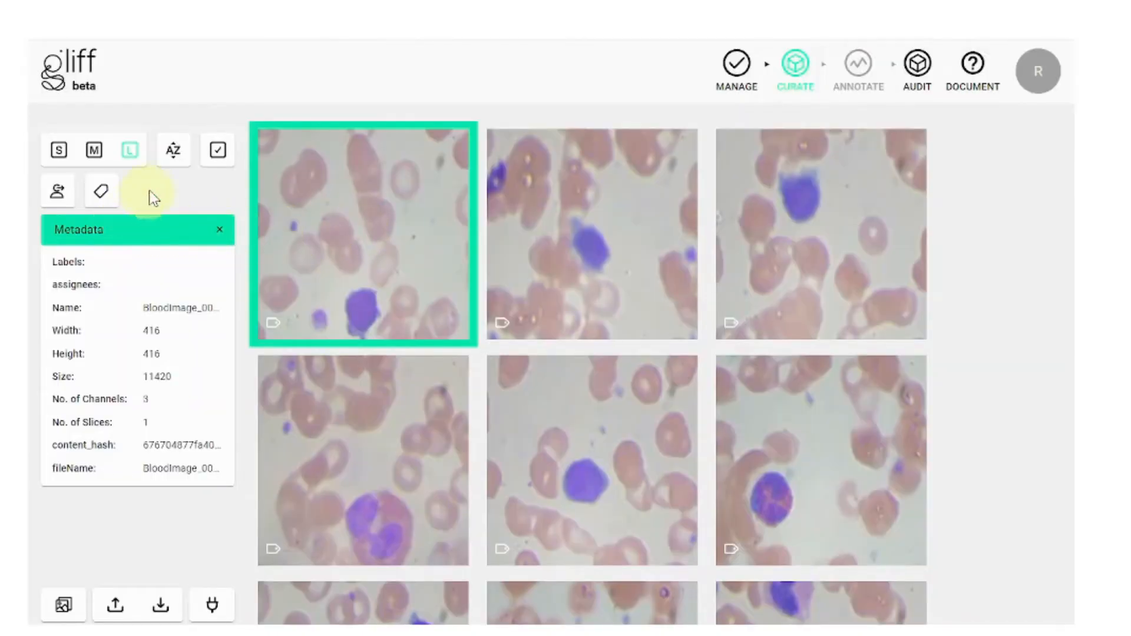
Step: Sort the blood-cell images by Name in descending order
{"action": "left_click", "coordinate": [175, 154]}
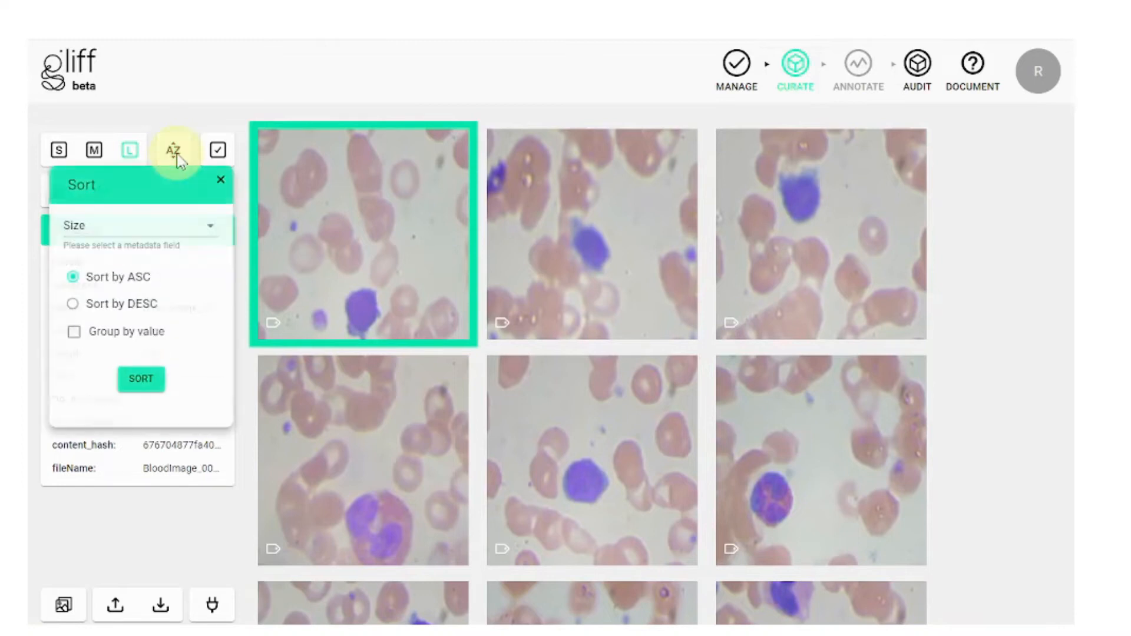
{"action": "left_click", "coordinate": [173, 229]}
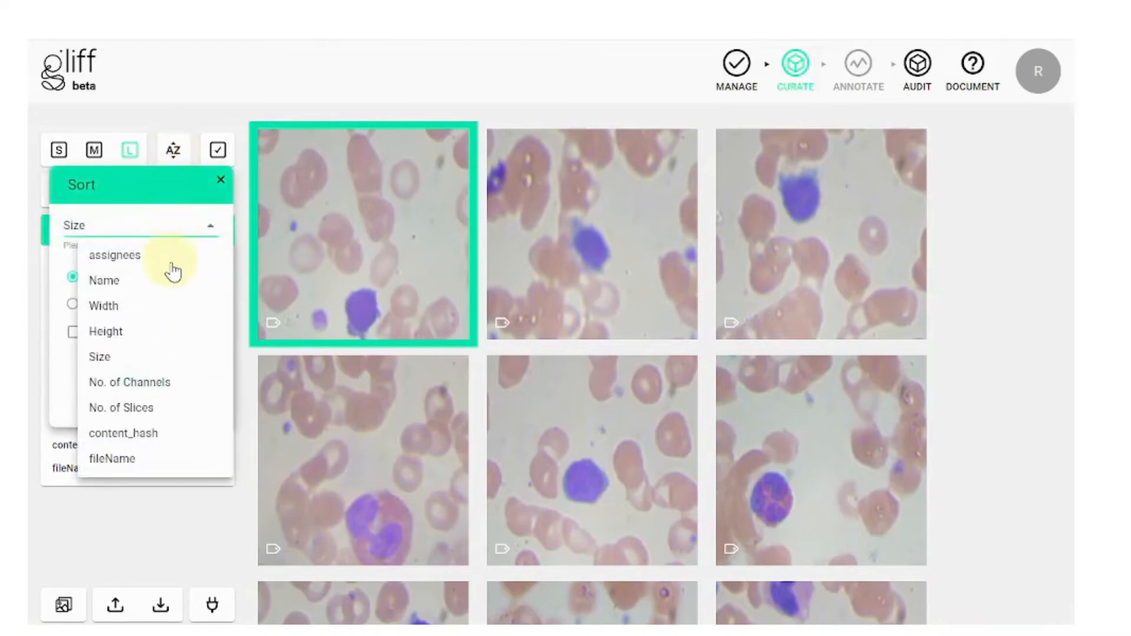
{"action": "left_click", "coordinate": [171, 287]}
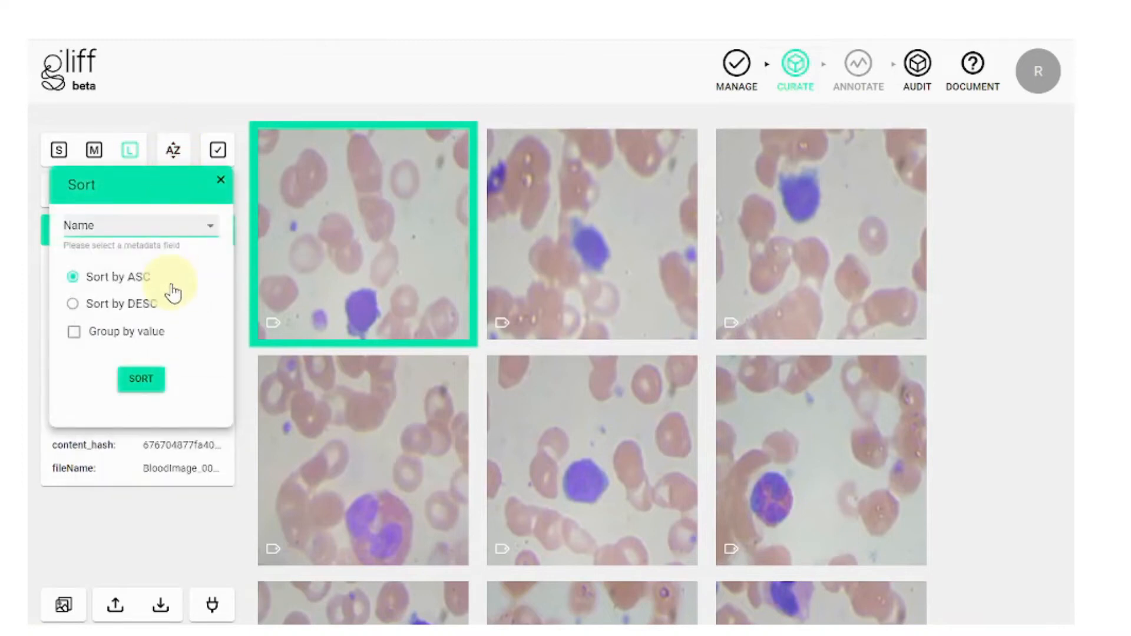
{"action": "left_click", "coordinate": [139, 306]}
{"action": "left_click", "coordinate": [140, 383]}
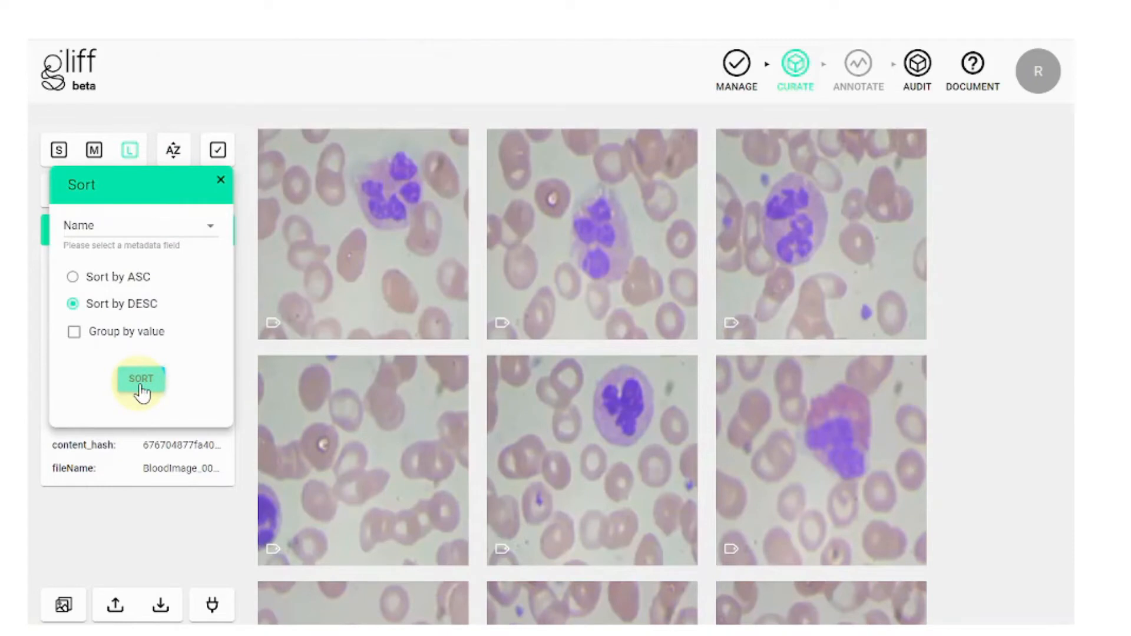
Step: Close the sort panel and set the search category to Name
{"action": "left_click", "coordinate": [221, 182]}
{"action": "left_click", "coordinate": [220, 230]}
{"action": "left_click", "coordinate": [134, 234]}
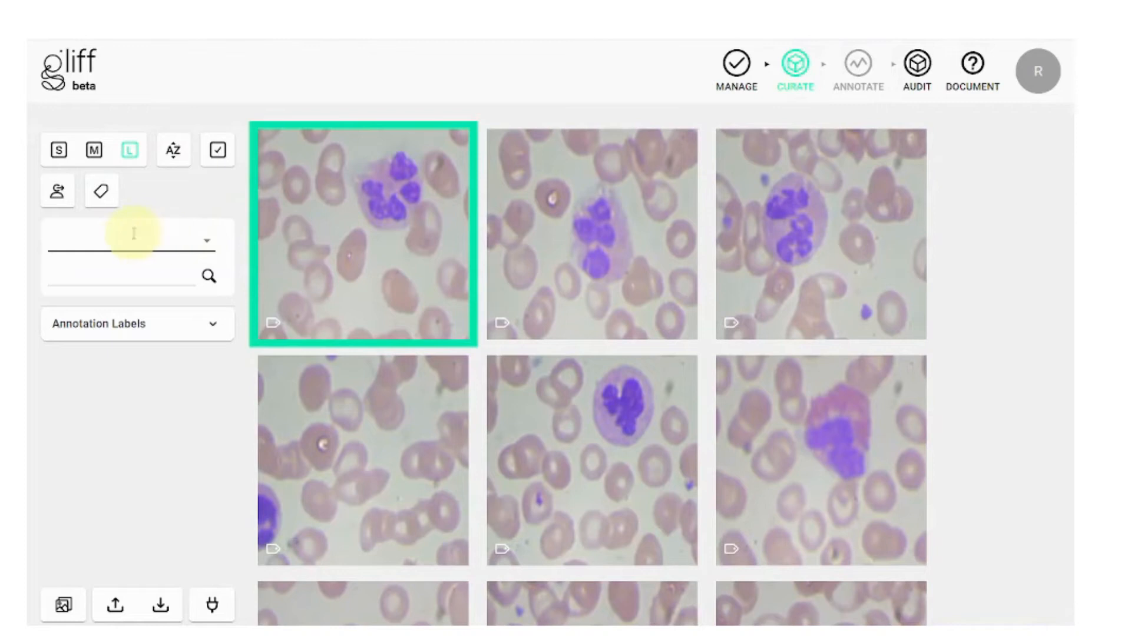
{"action": "left_click", "coordinate": [134, 234]}
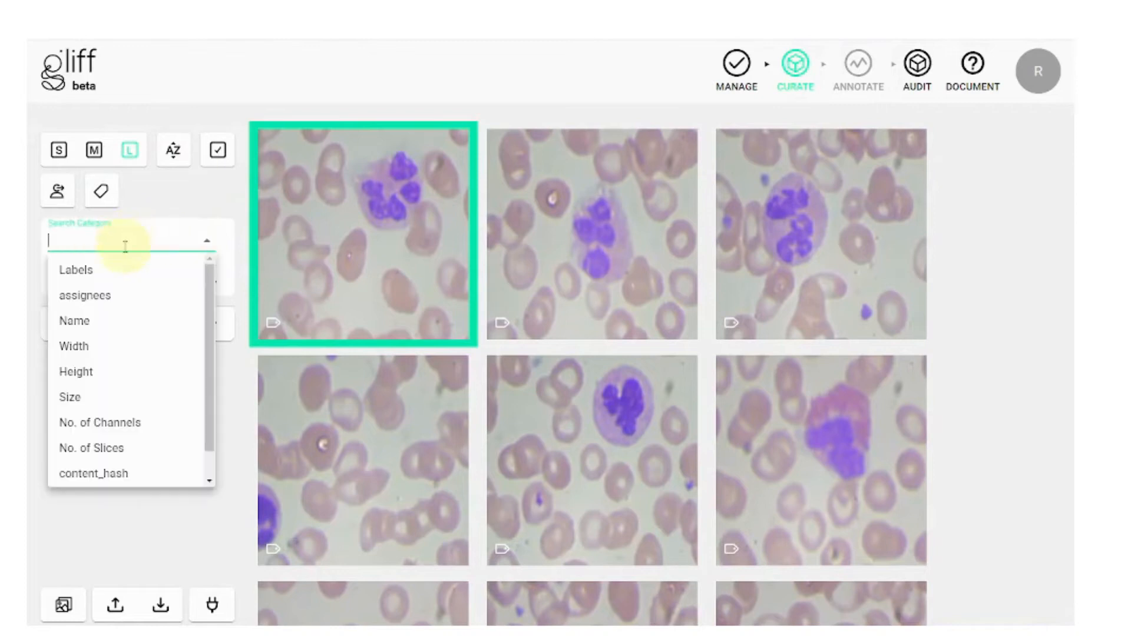
{"action": "left_click", "coordinate": [129, 329]}
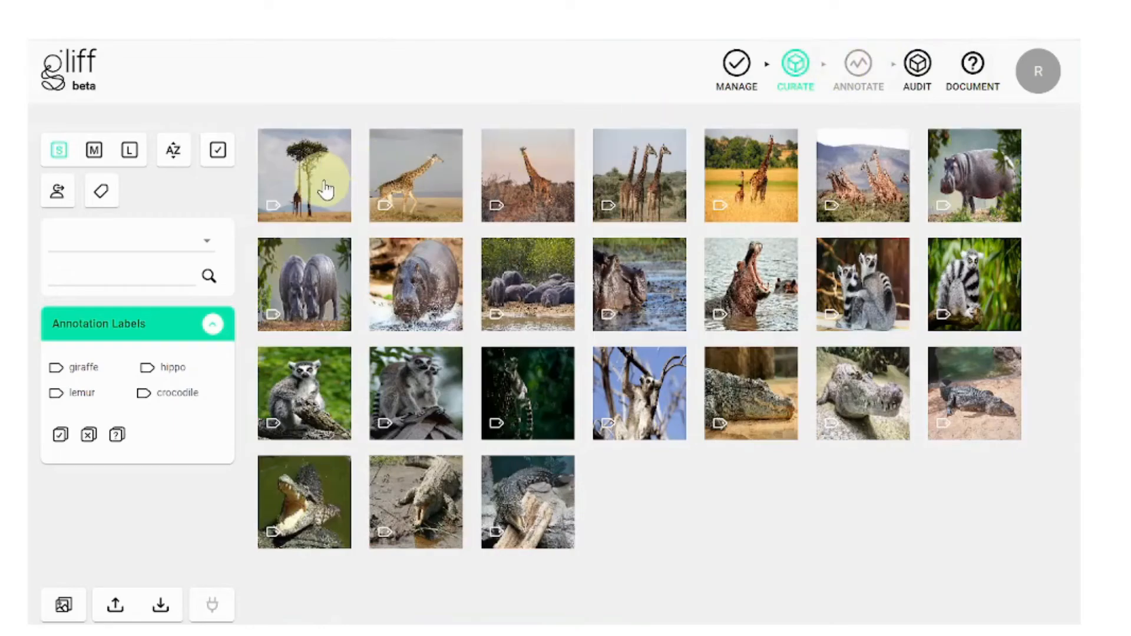
Step: Add the label 'giraffe' to the first giraffe image and close the label editor
{"action": "left_click", "coordinate": [274, 206]}
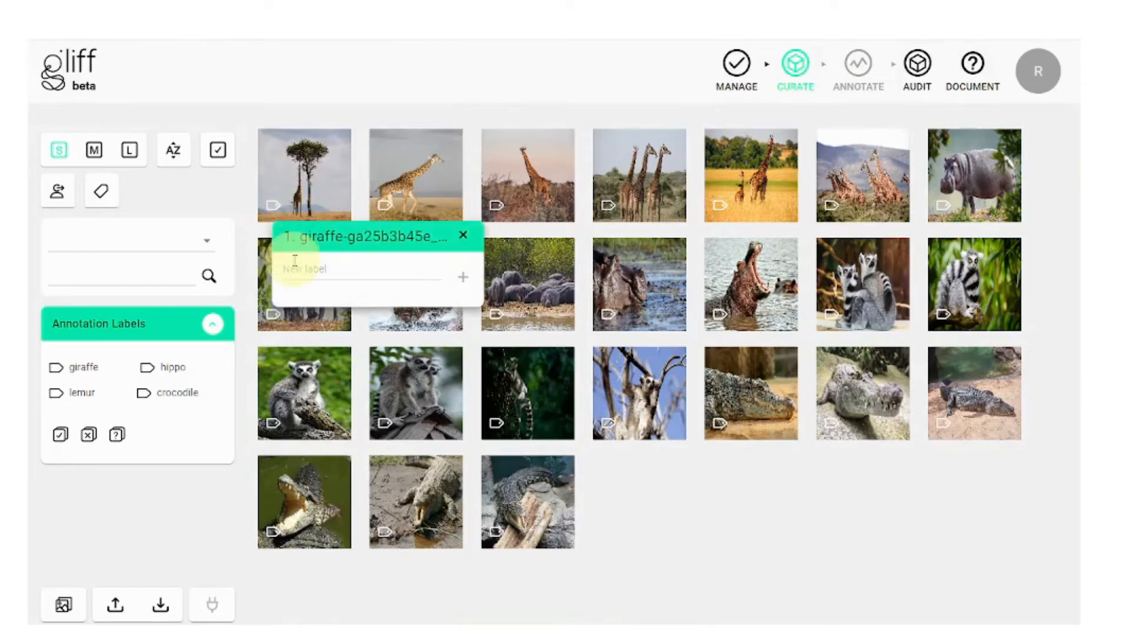
{"action": "type", "text": "giraffe"}
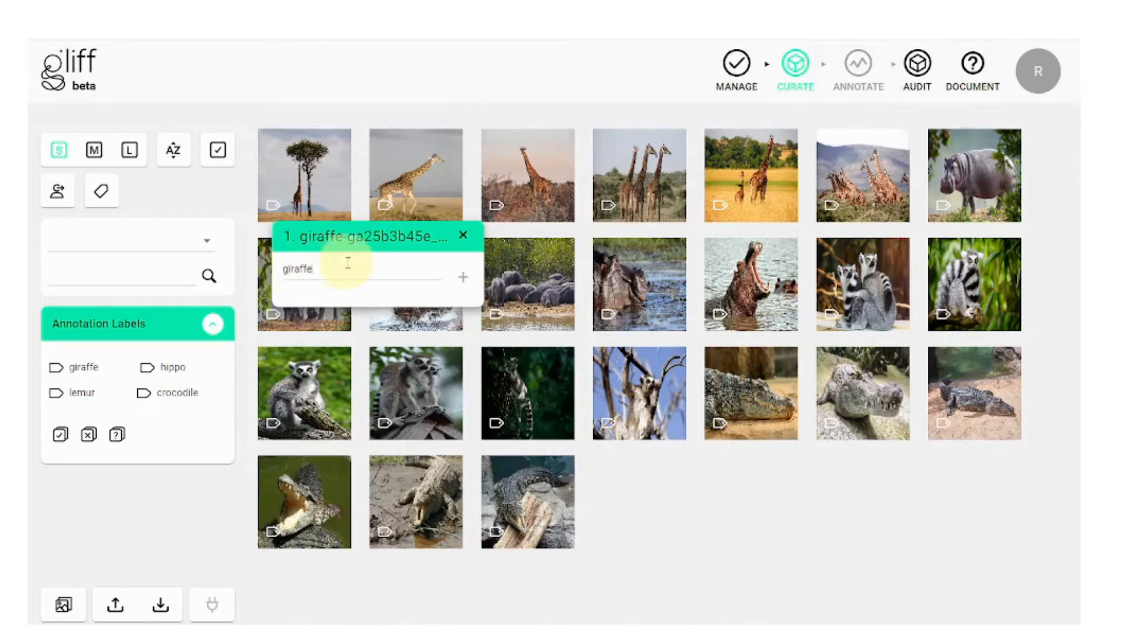
{"action": "left_click", "coordinate": [463, 278]}
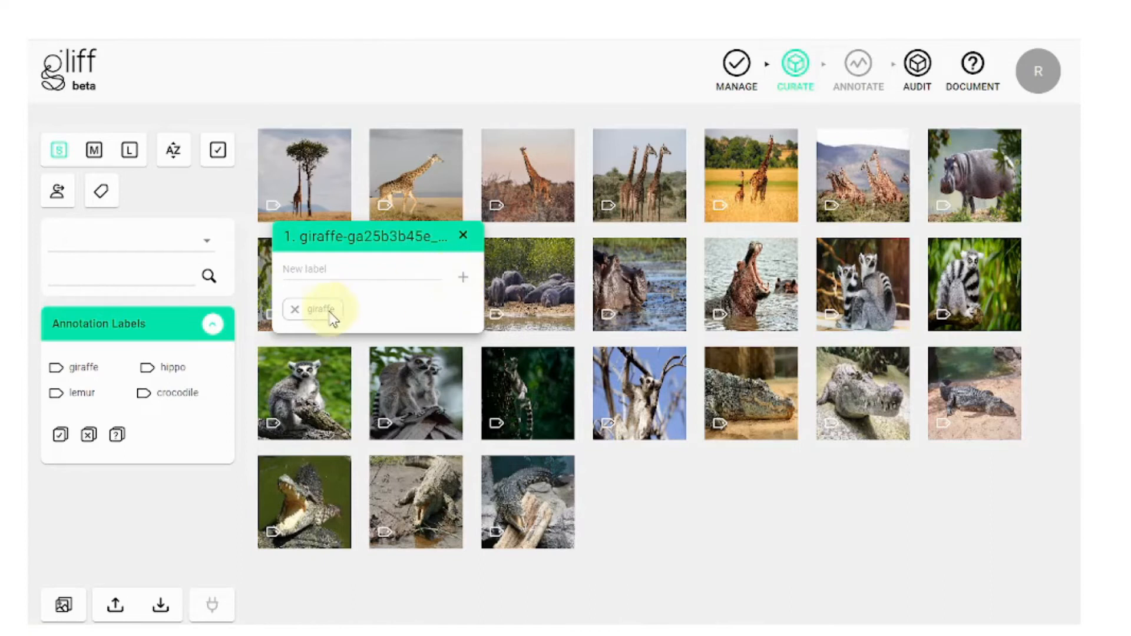
{"action": "left_click", "coordinate": [295, 309]}
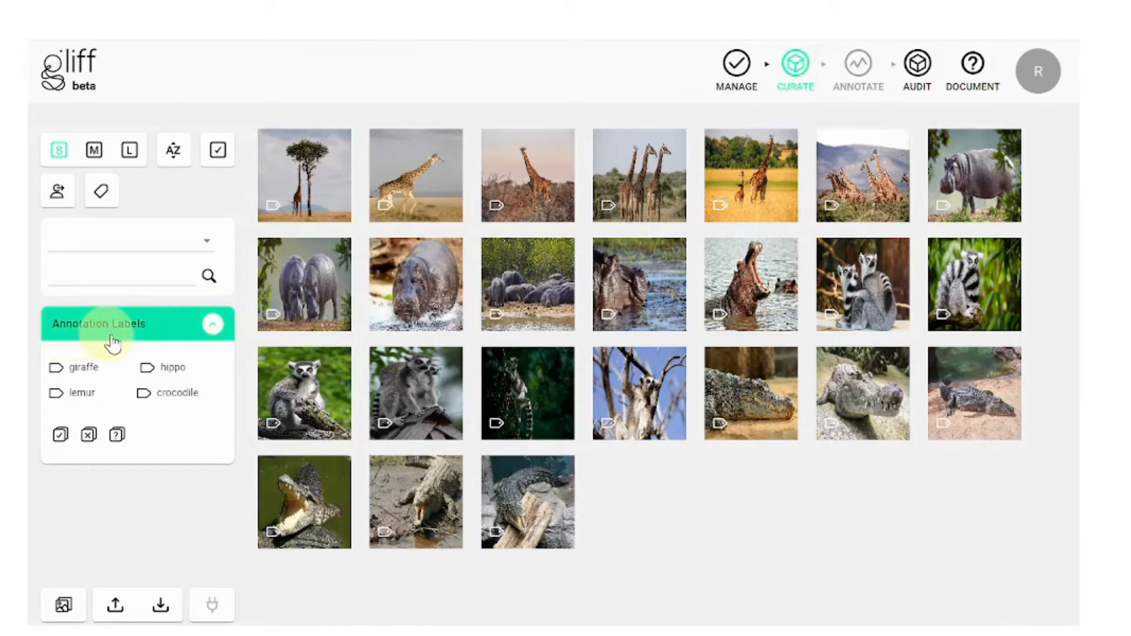
Step: Try the giraffe and lemur label filters, then select and clear all labels
{"action": "left_click", "coordinate": [87, 370]}
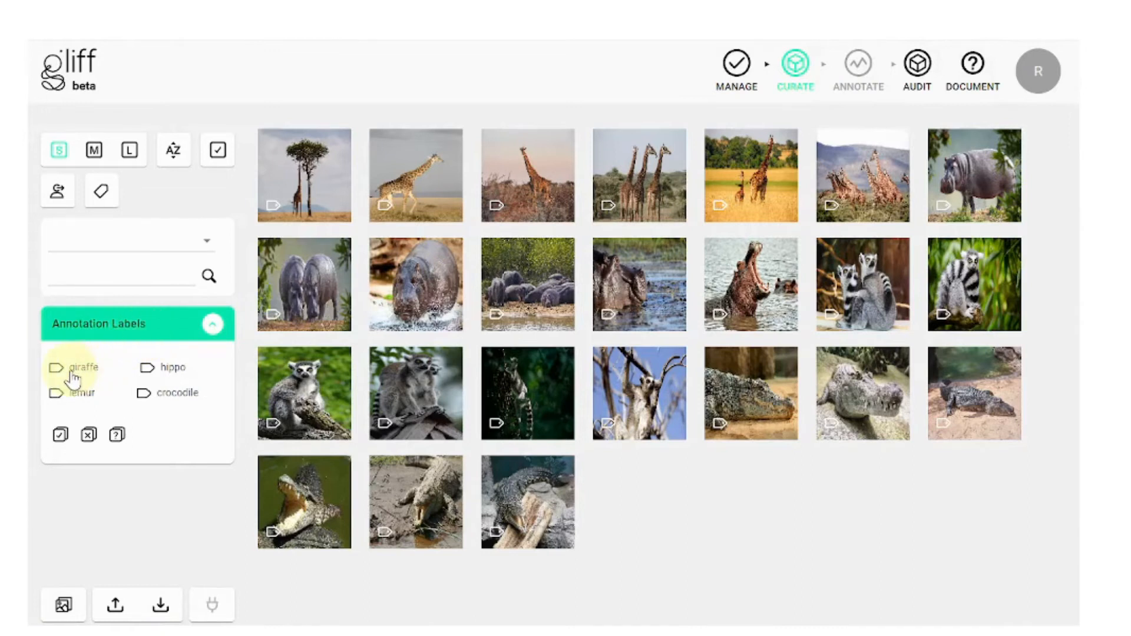
{"action": "left_click", "coordinate": [73, 394]}
{"action": "left_click", "coordinate": [73, 405]}
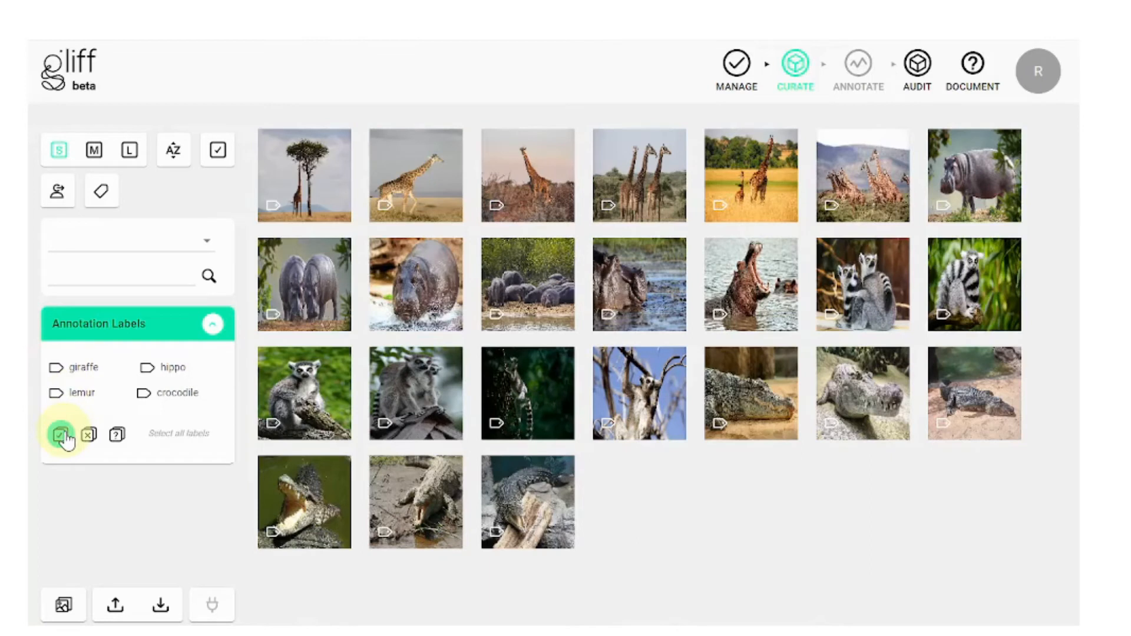
{"action": "left_click", "coordinate": [62, 435]}
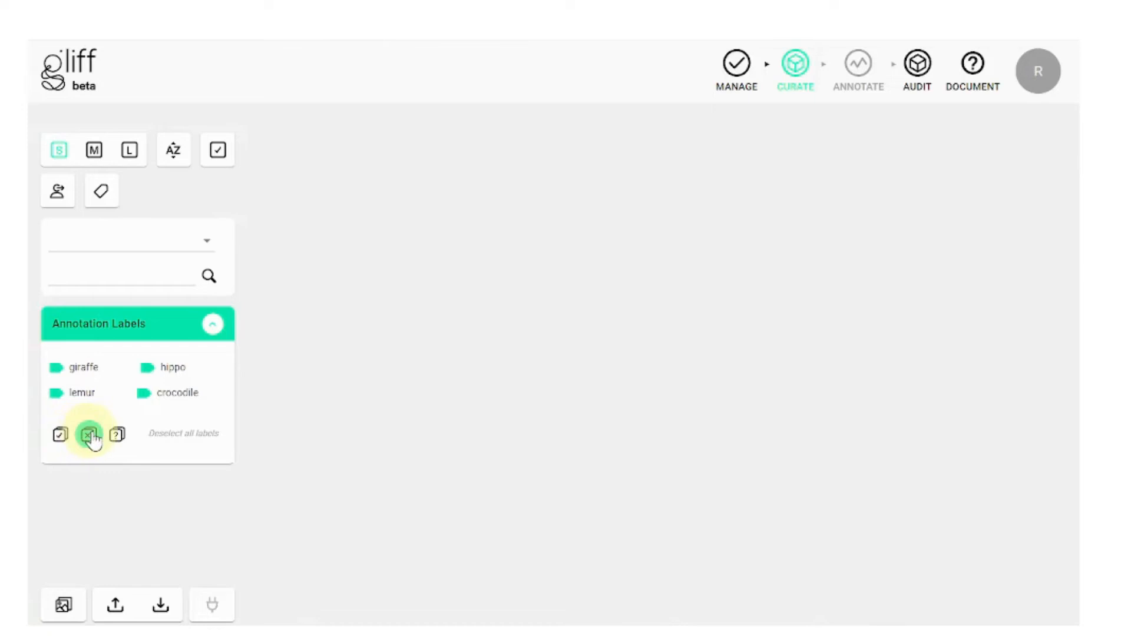
{"action": "left_click", "coordinate": [90, 436]}
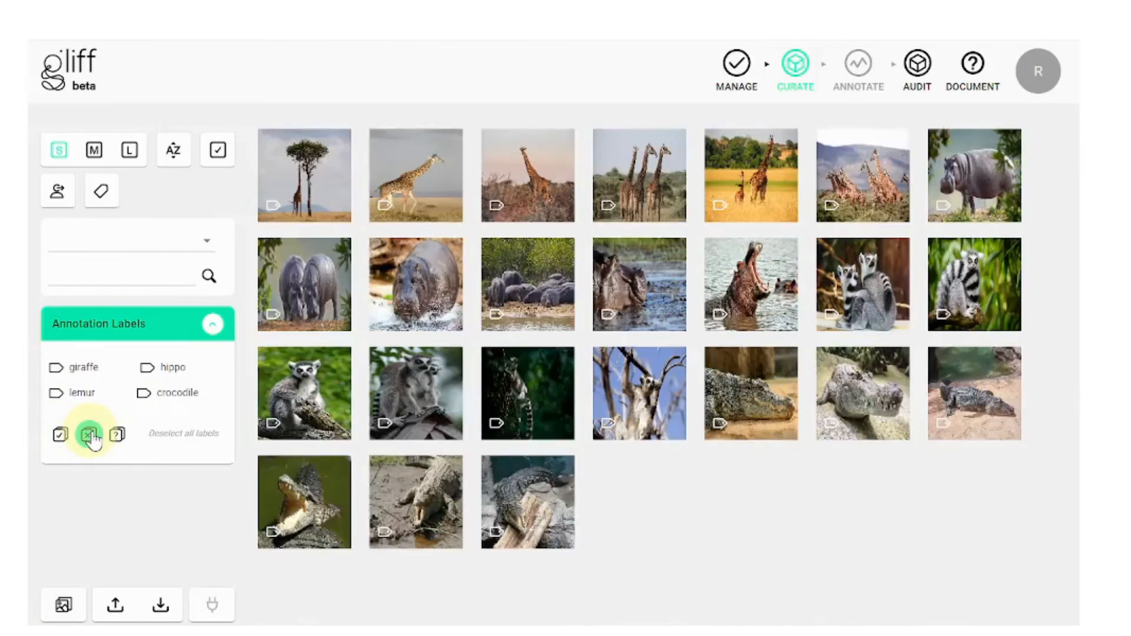
Step: Filter to unlabelled images and open the two-hippo image for annotation
{"action": "left_click", "coordinate": [117, 435]}
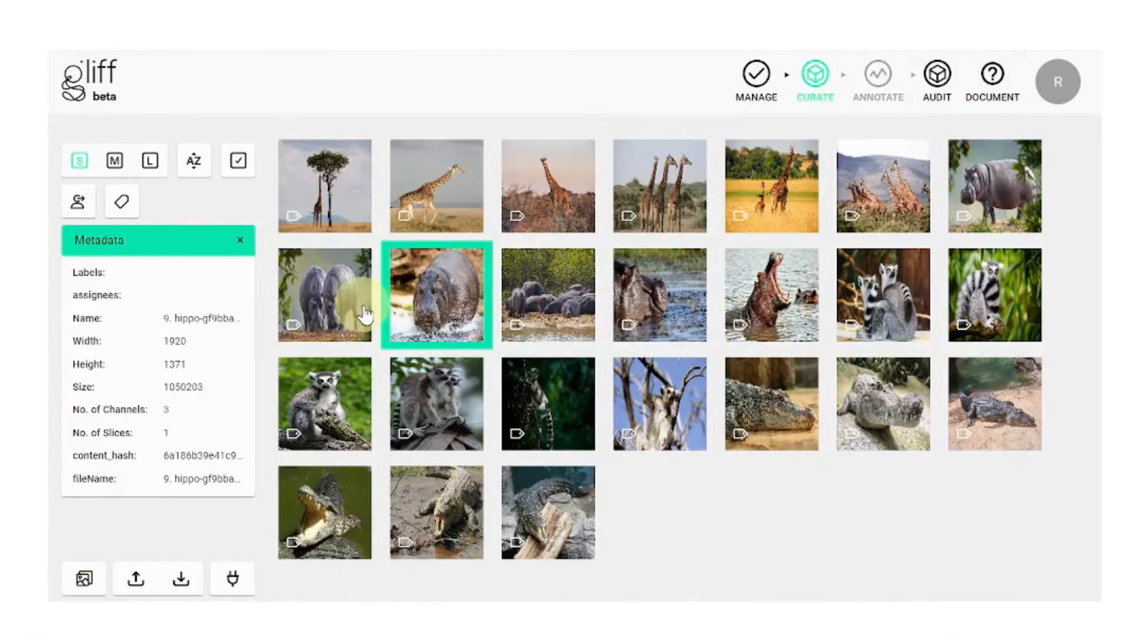
{"action": "left_click", "coordinate": [366, 314]}
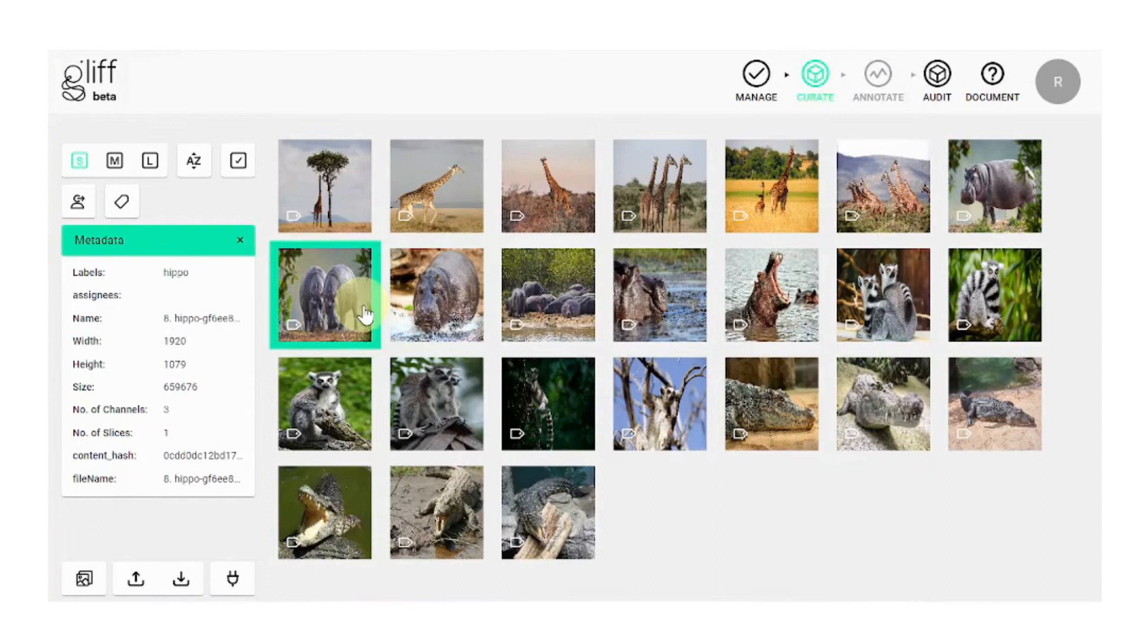
{"action": "double_click", "coordinate": [365, 314]}
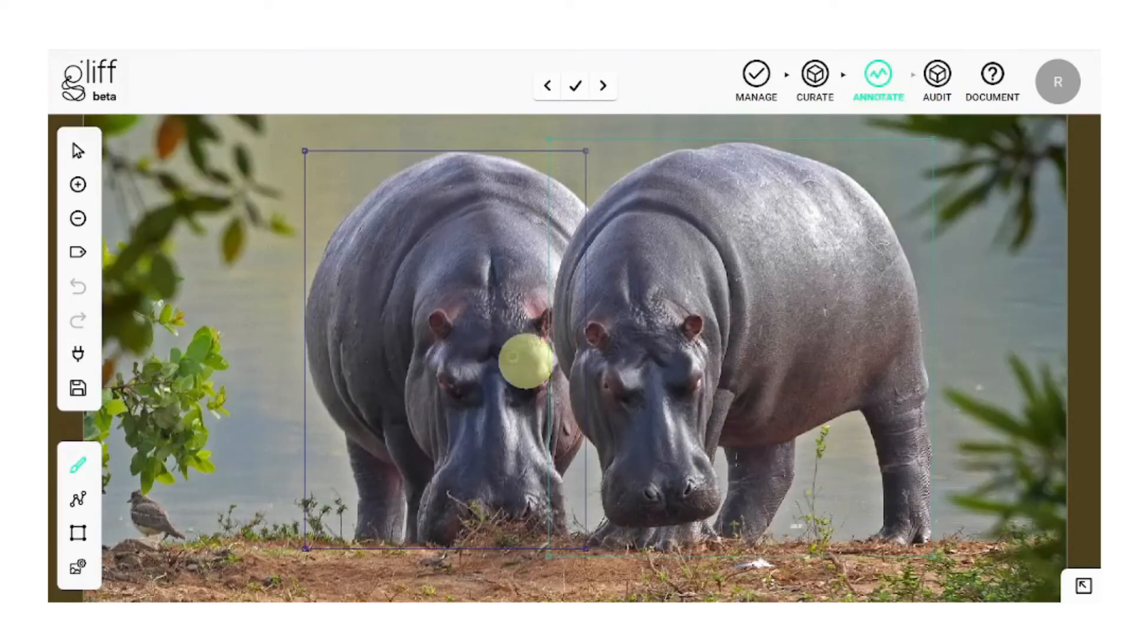
{"action": "left_click", "coordinate": [1084, 585]}
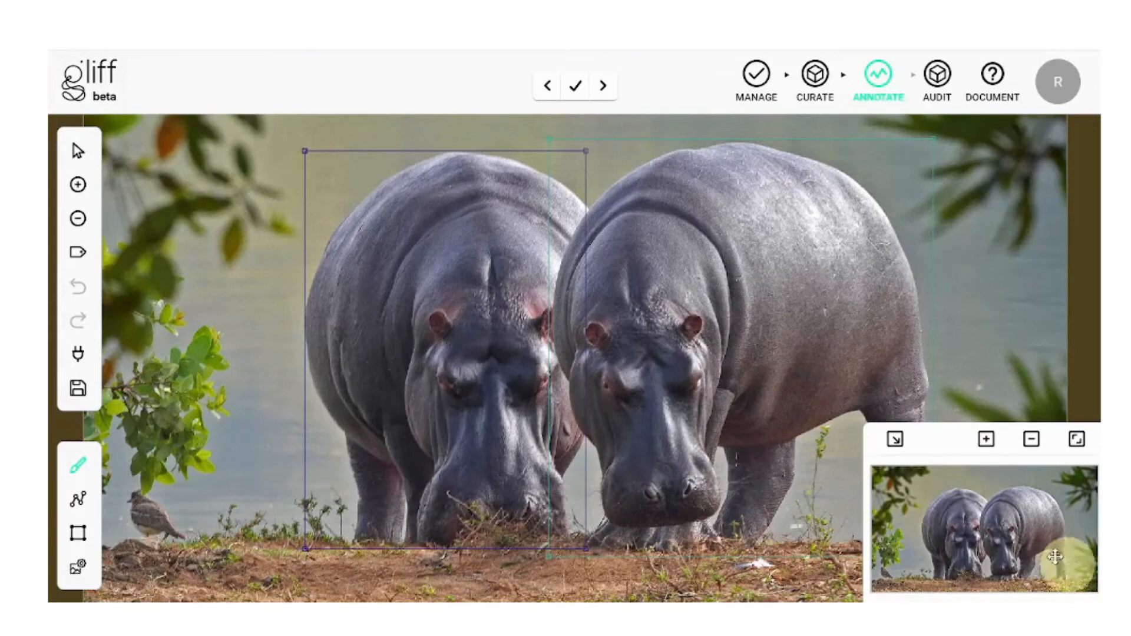
{"action": "left_click", "coordinate": [989, 449]}
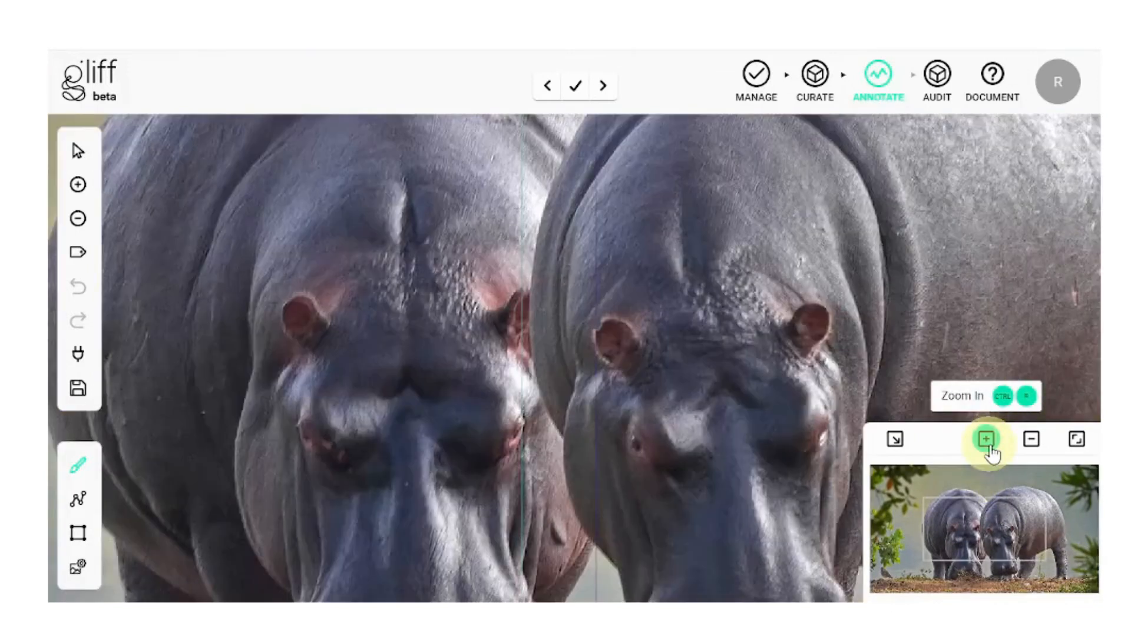
{"action": "left_click", "coordinate": [987, 441]}
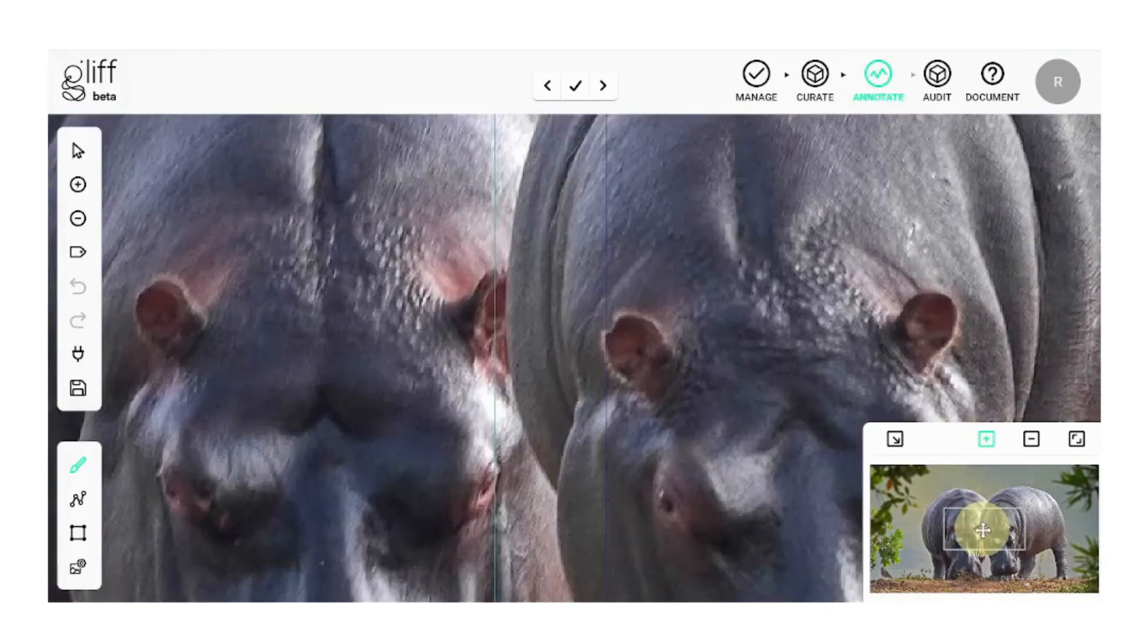
{"action": "left_click_drag", "start_coordinate": [983, 531], "coordinate": [960, 566]}
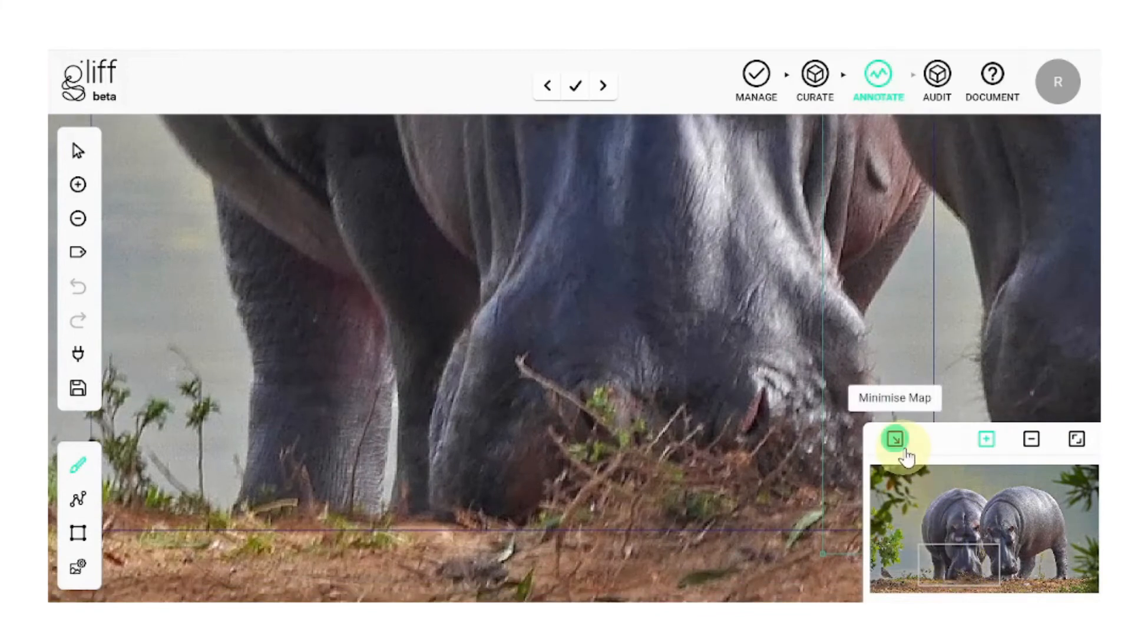
{"action": "left_click", "coordinate": [969, 548]}
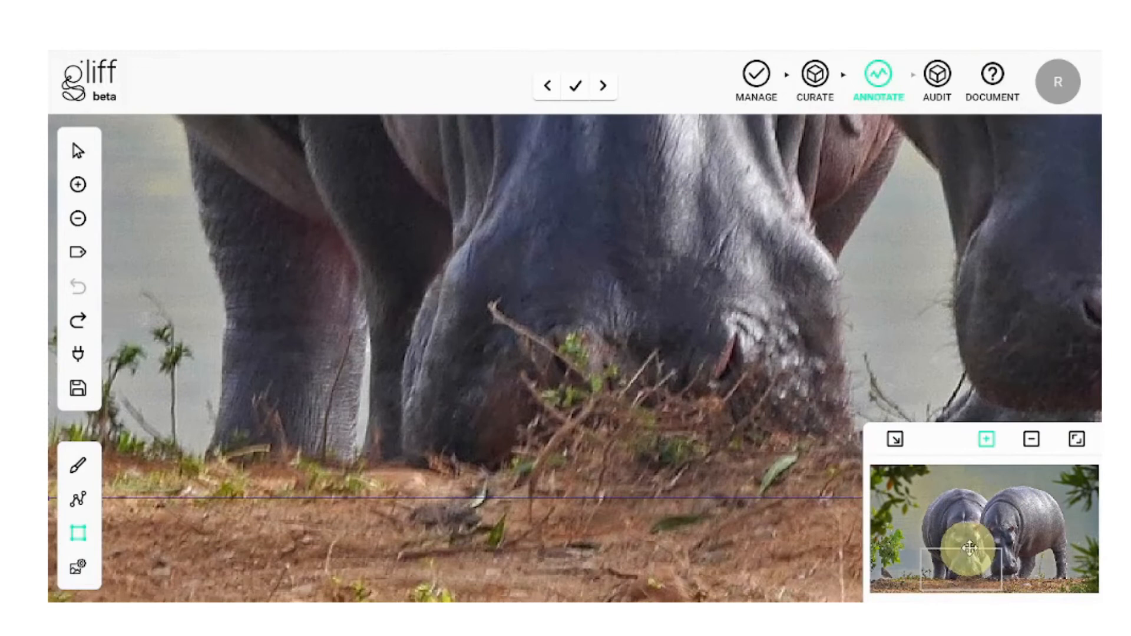
{"action": "left_click", "coordinate": [1072, 448]}
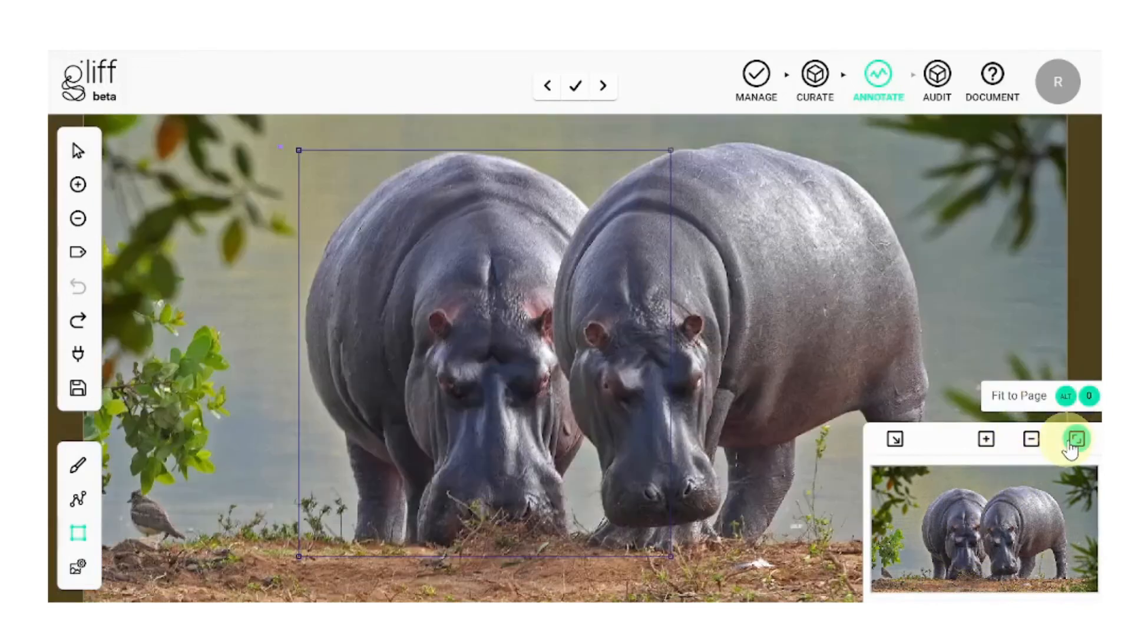
{"action": "left_click", "coordinate": [894, 439]}
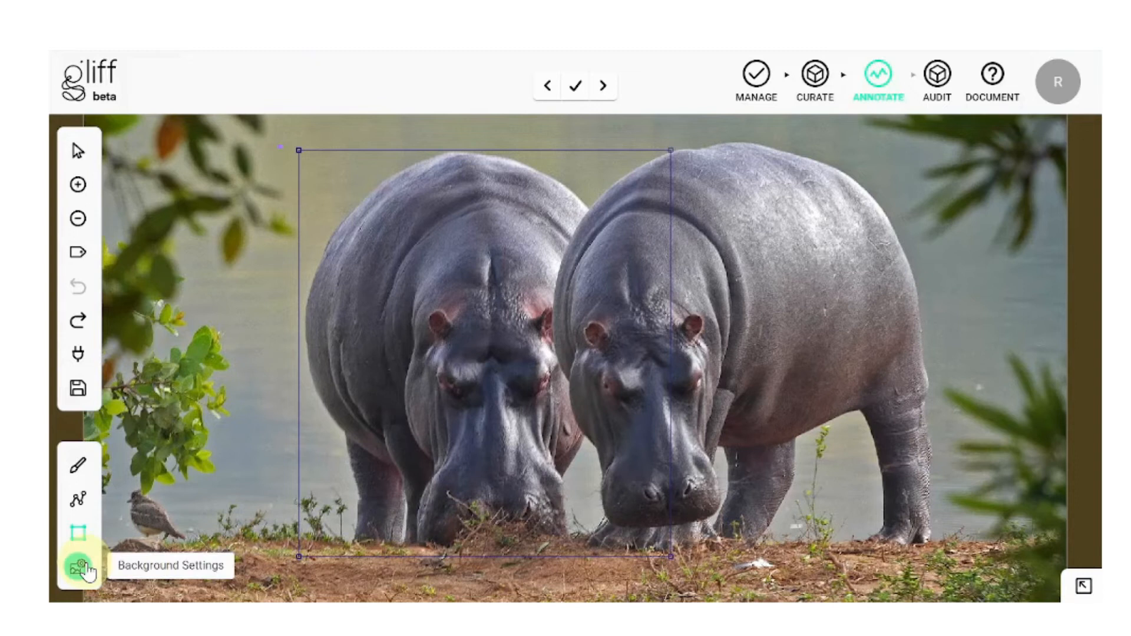
Step: Set the background contrast to 120 and brightness to 142
{"action": "left_click", "coordinate": [82, 569]}
{"action": "left_click", "coordinate": [125, 499]}
{"action": "left_click_drag", "start_coordinate": [267, 518], "coordinate": [306, 521]}
{"action": "left_click", "coordinate": [125, 533]}
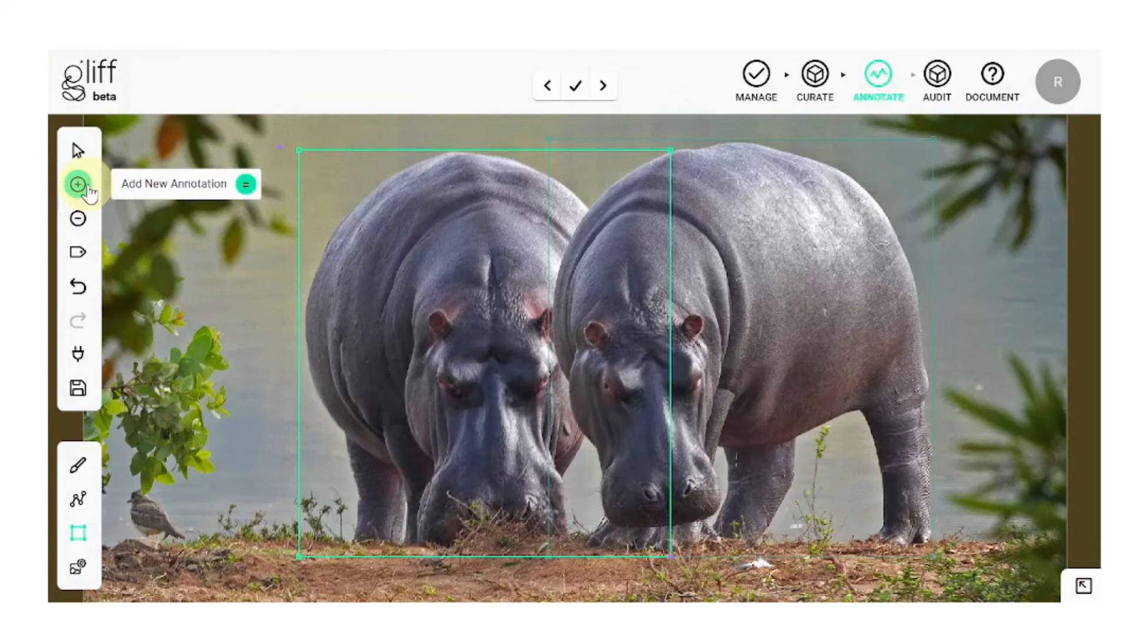
Step: Clear the right hippo's bounding box, then draw a test box and undo it
{"action": "left_click", "coordinate": [76, 148]}
{"action": "left_click", "coordinate": [734, 139]}
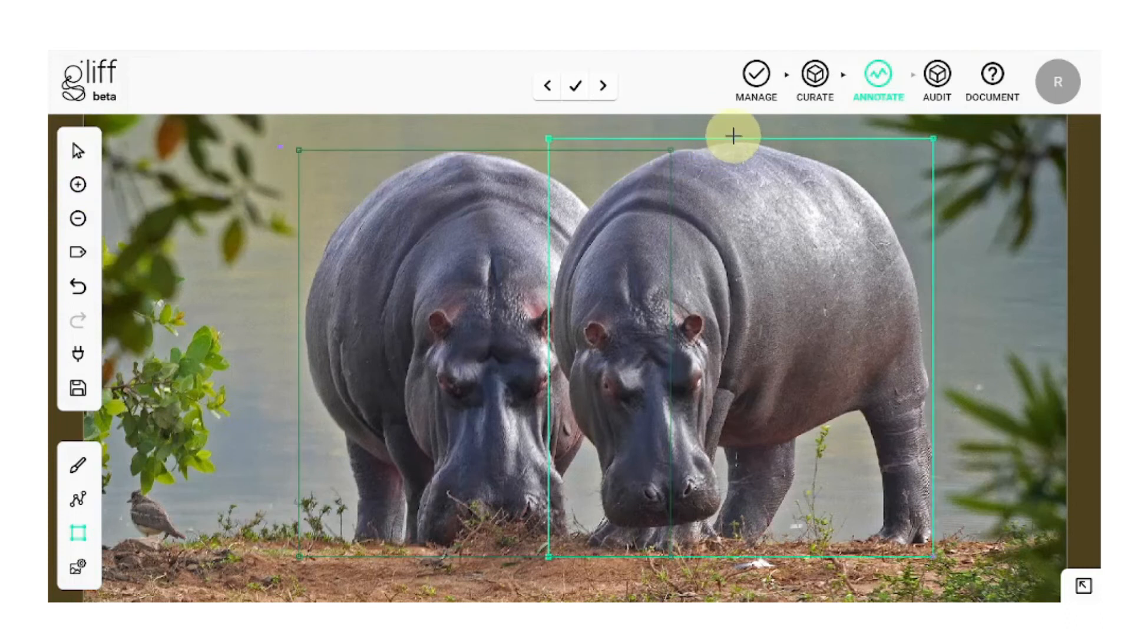
{"action": "left_click", "coordinate": [87, 218]}
{"action": "left_click", "coordinate": [89, 218]}
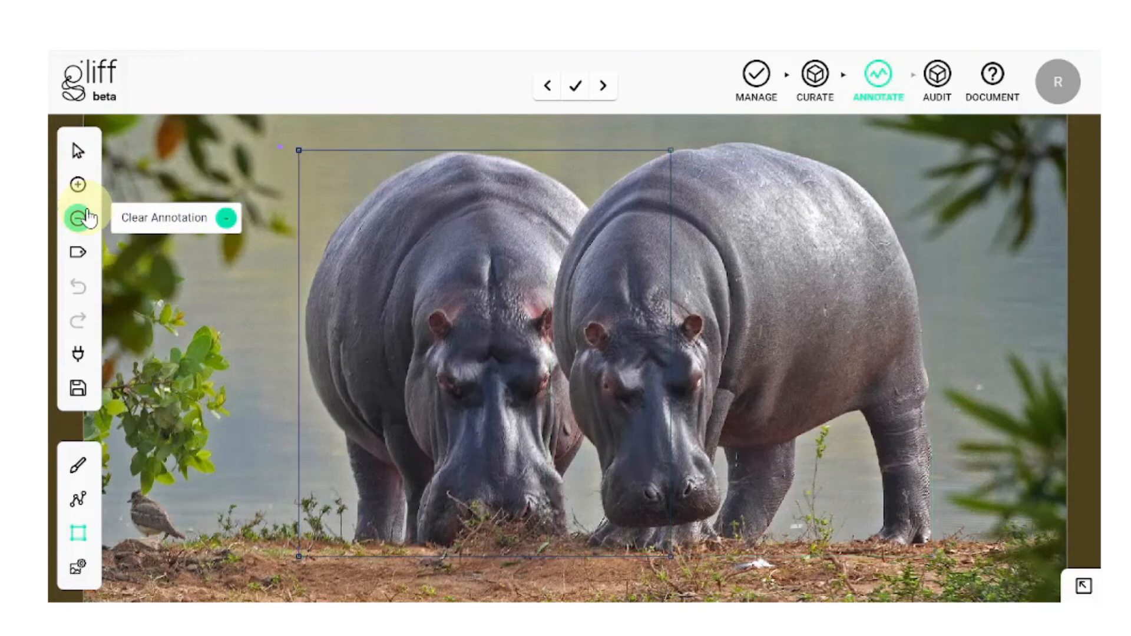
{"action": "left_click", "coordinate": [117, 200]}
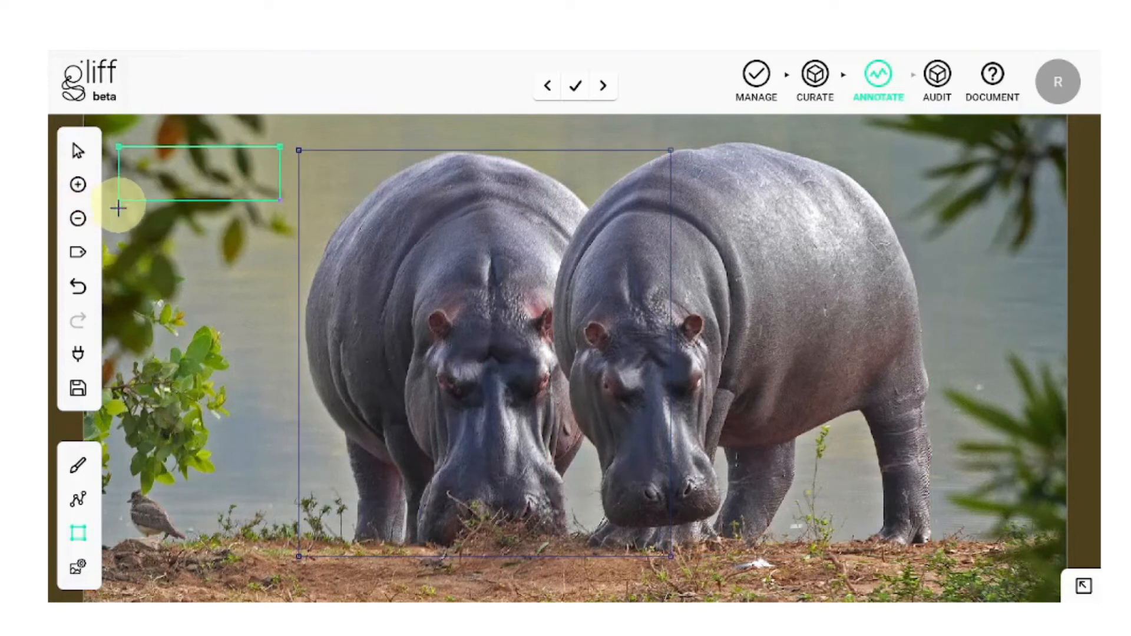
{"action": "left_click", "coordinate": [92, 292]}
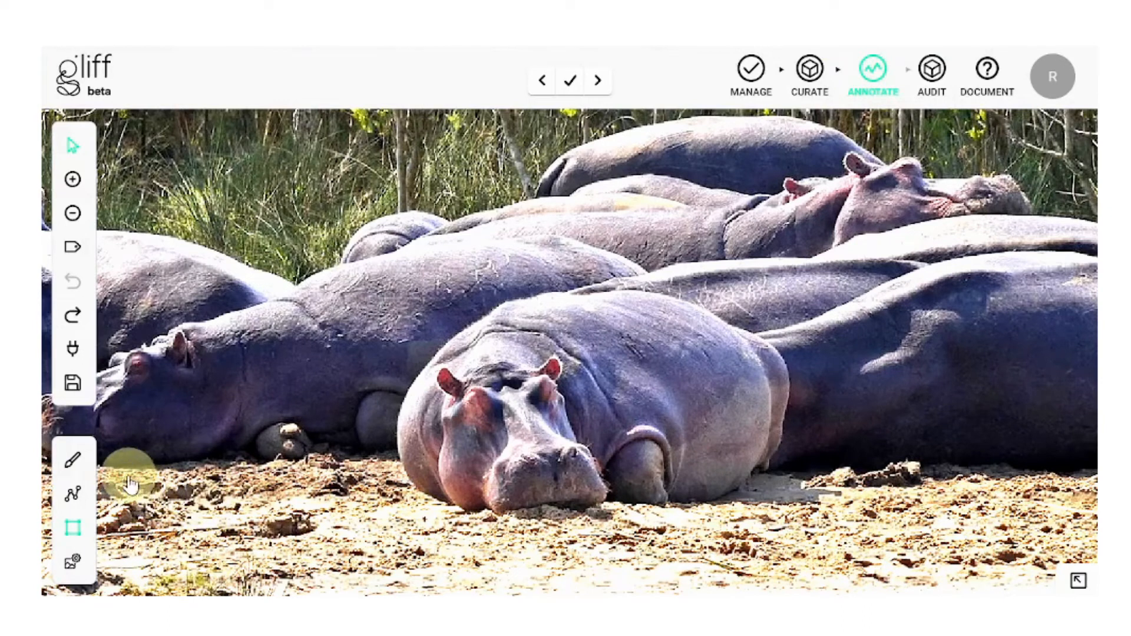
Step: Choose the Paintbrush, set a brush size, and paint a loop around the front hippo
{"action": "left_click", "coordinate": [83, 465]}
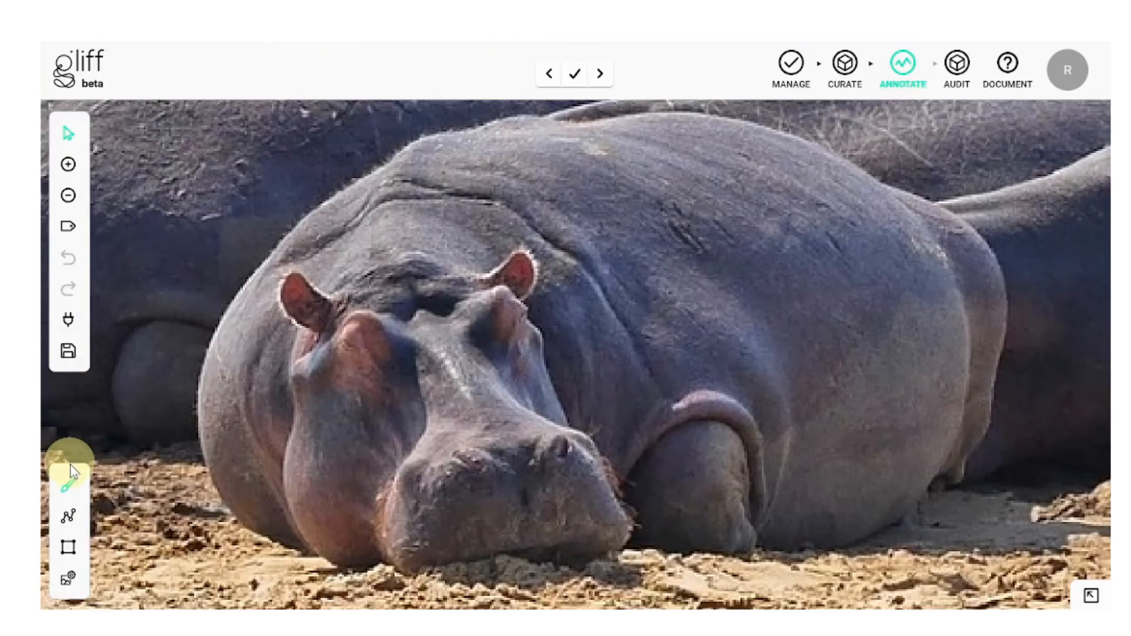
{"action": "left_click", "coordinate": [68, 485]}
{"action": "left_click", "coordinate": [116, 435]}
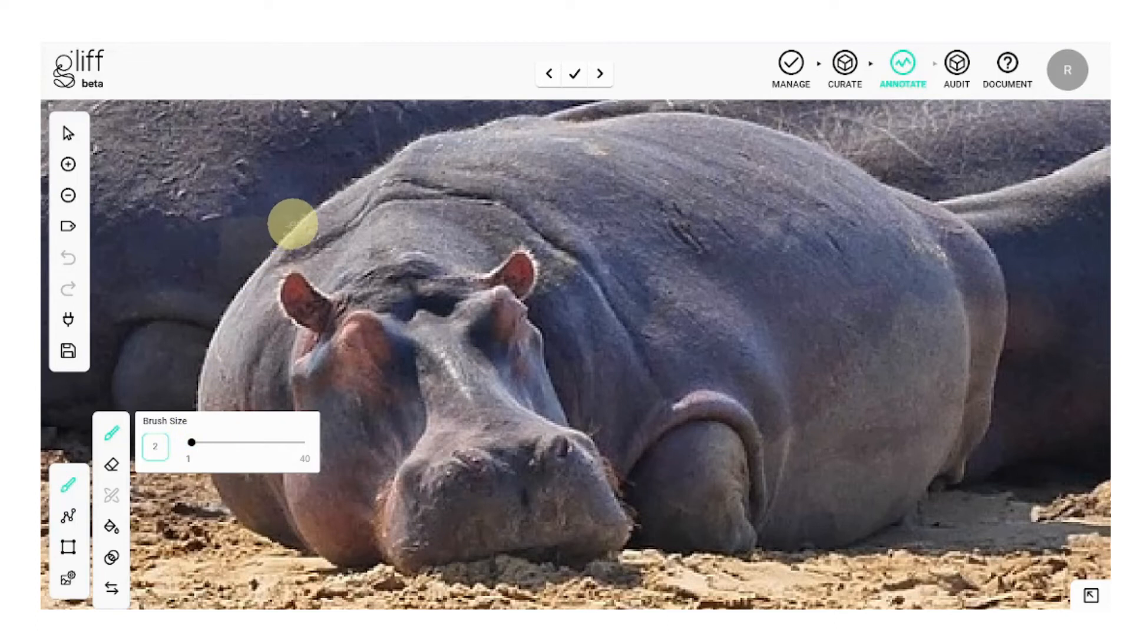
{"action": "left_click", "coordinate": [298, 224]}
{"action": "left_click_drag", "start_coordinate": [298, 224], "coordinate": [245, 277]}
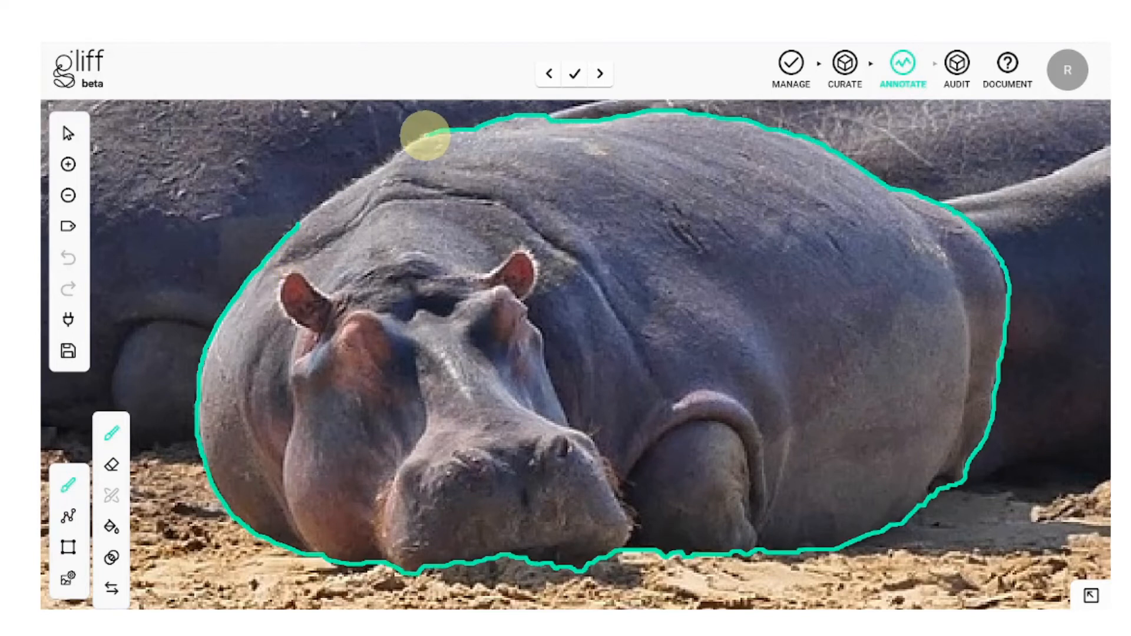
{"action": "left_click_drag", "start_coordinate": [425, 132], "coordinate": [295, 224]}
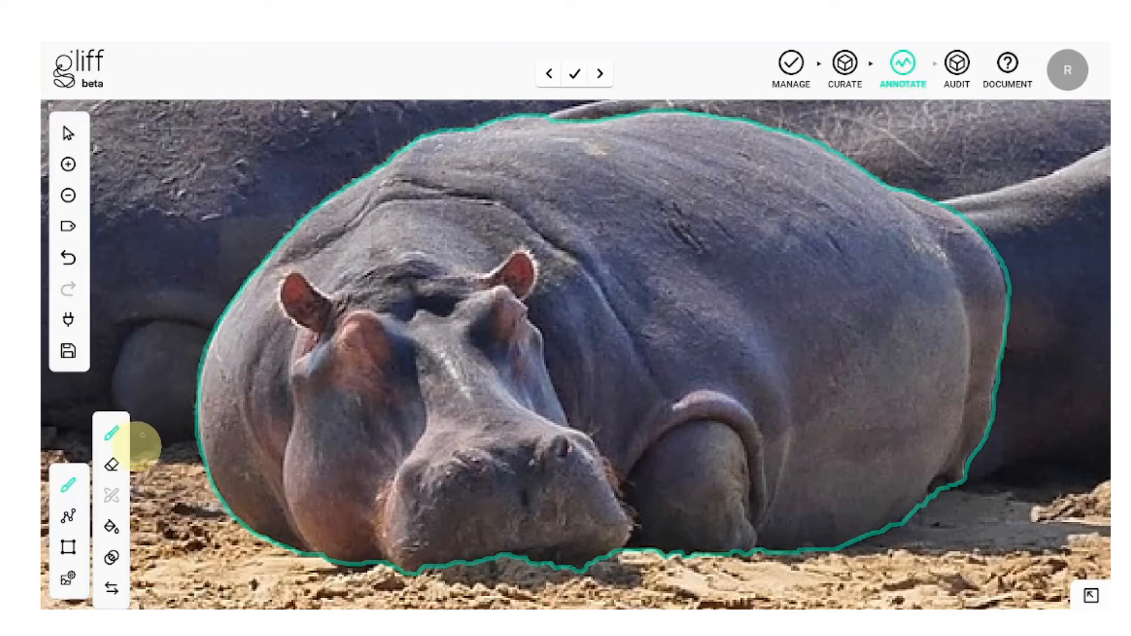
Step: Fill the hippo mask solid, lower its annotation transparency, and set an eraser size
{"action": "left_click", "coordinate": [111, 530]}
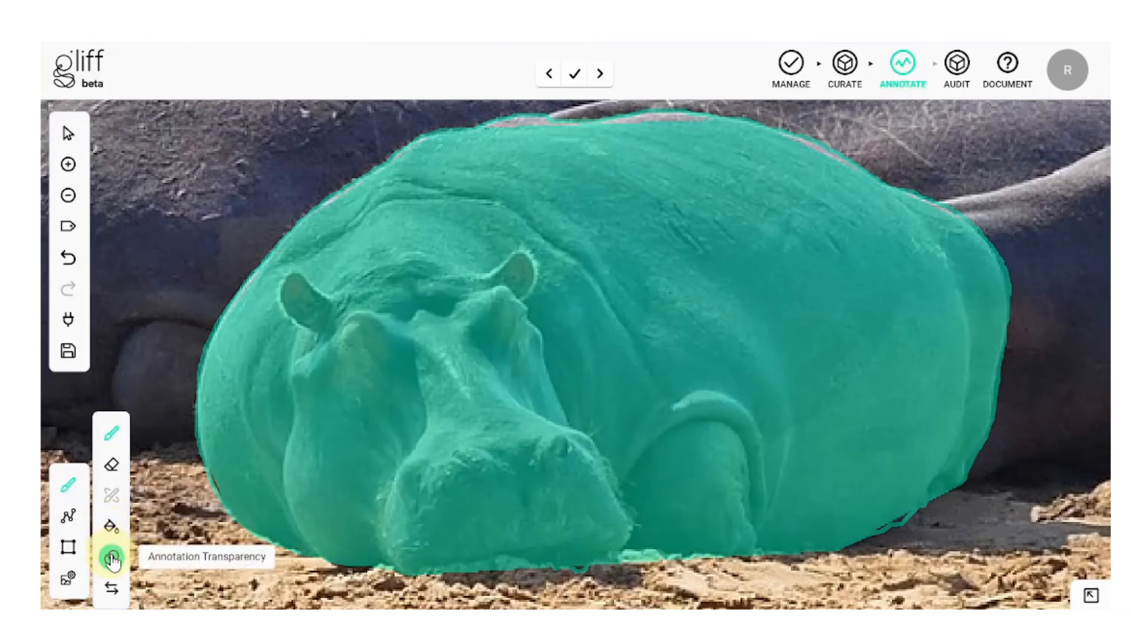
{"action": "left_click", "coordinate": [112, 559]}
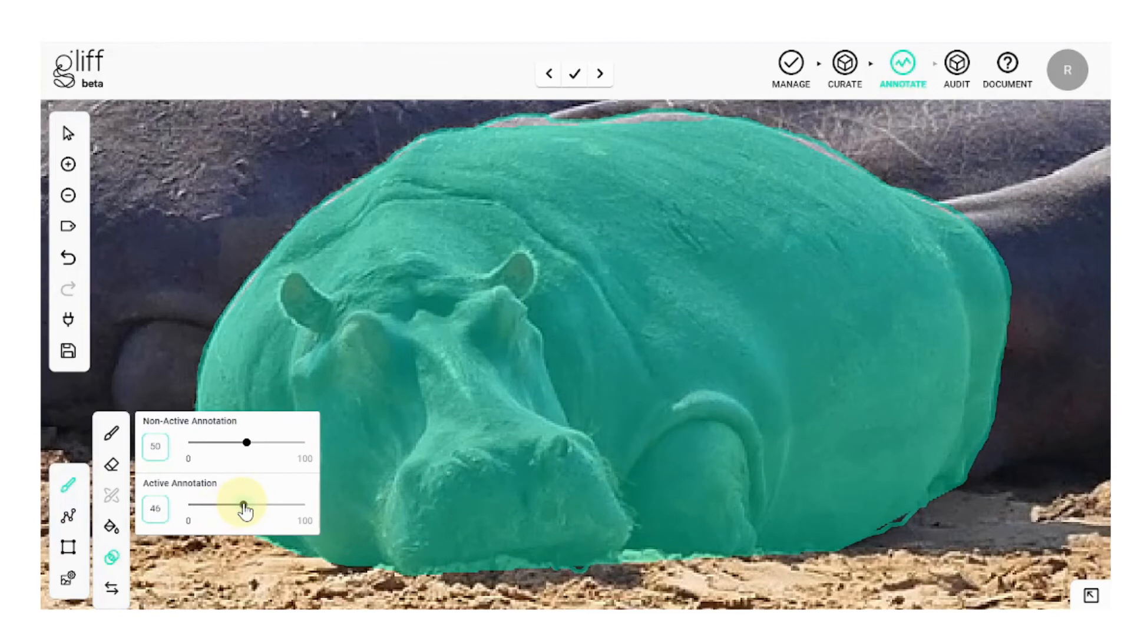
{"action": "mouse_move", "coordinate": [258, 511]}
{"action": "left_mouse_down"}
{"action": "mouse_move", "coordinate": [293, 511]}
{"action": "mouse_move", "coordinate": [221, 513]}
{"action": "left_mouse_up"}
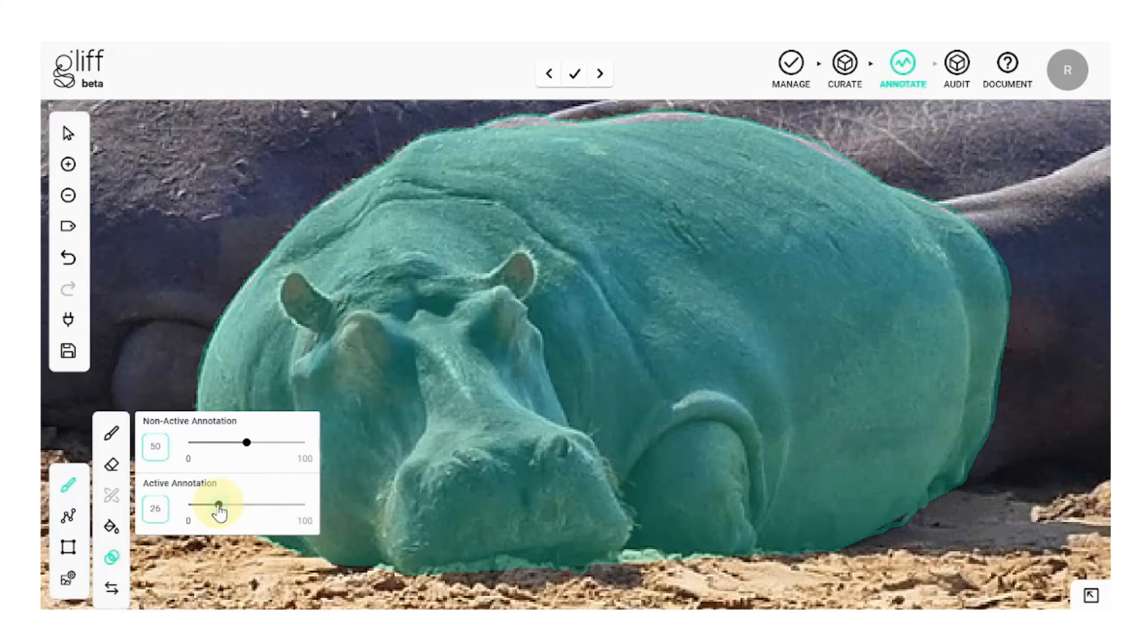
{"action": "left_click", "coordinate": [114, 464]}
{"action": "left_click", "coordinate": [187, 447]}
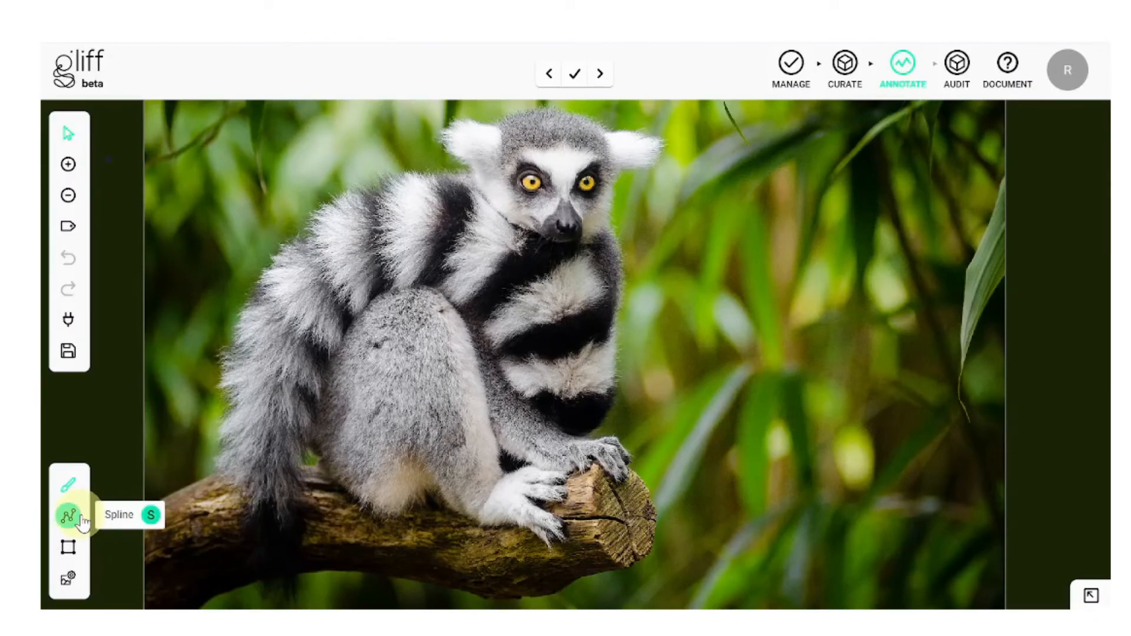
Step: Place spline points down the lemur's chest to its front paw and from its chin, closing the outline
{"action": "left_click", "coordinate": [82, 521]}
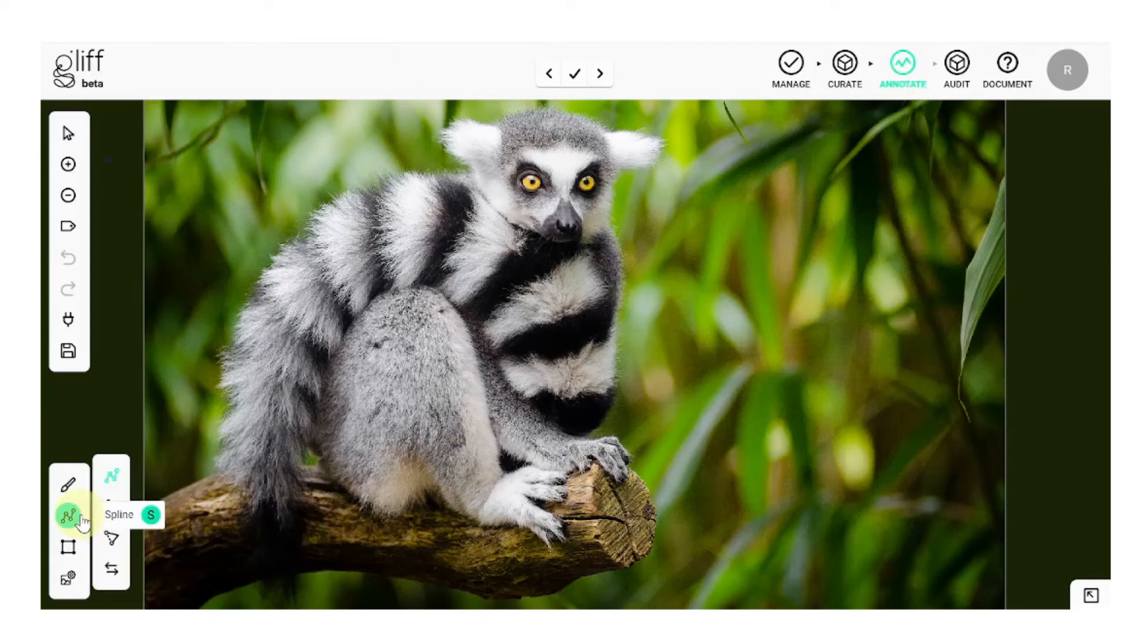
{"action": "left_click", "coordinate": [113, 487]}
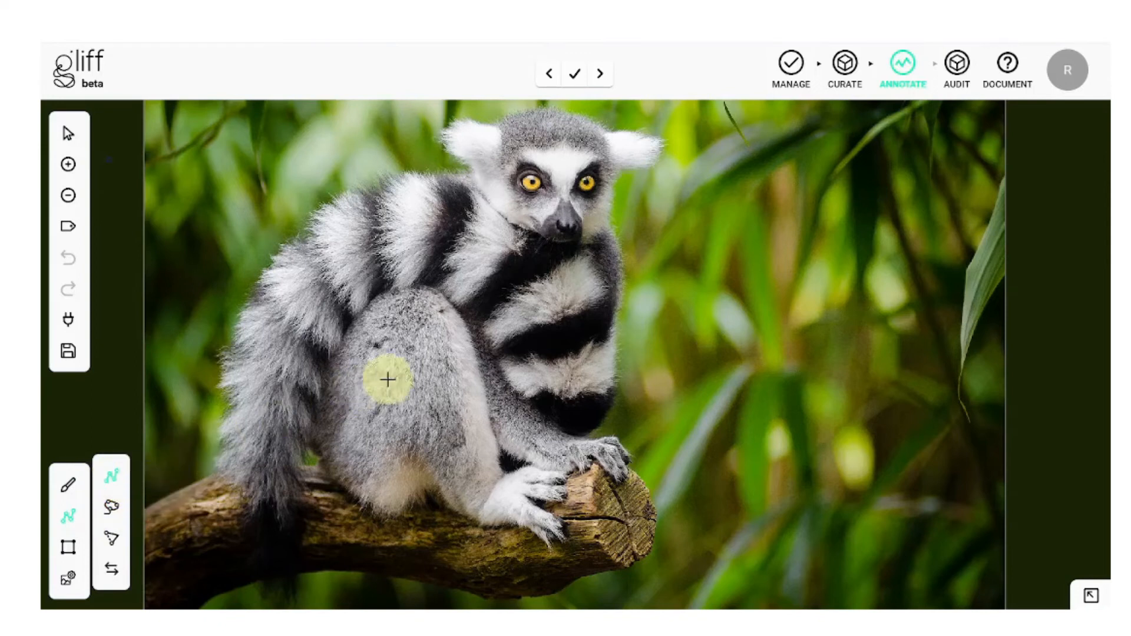
{"action": "left_click", "coordinate": [624, 286]}
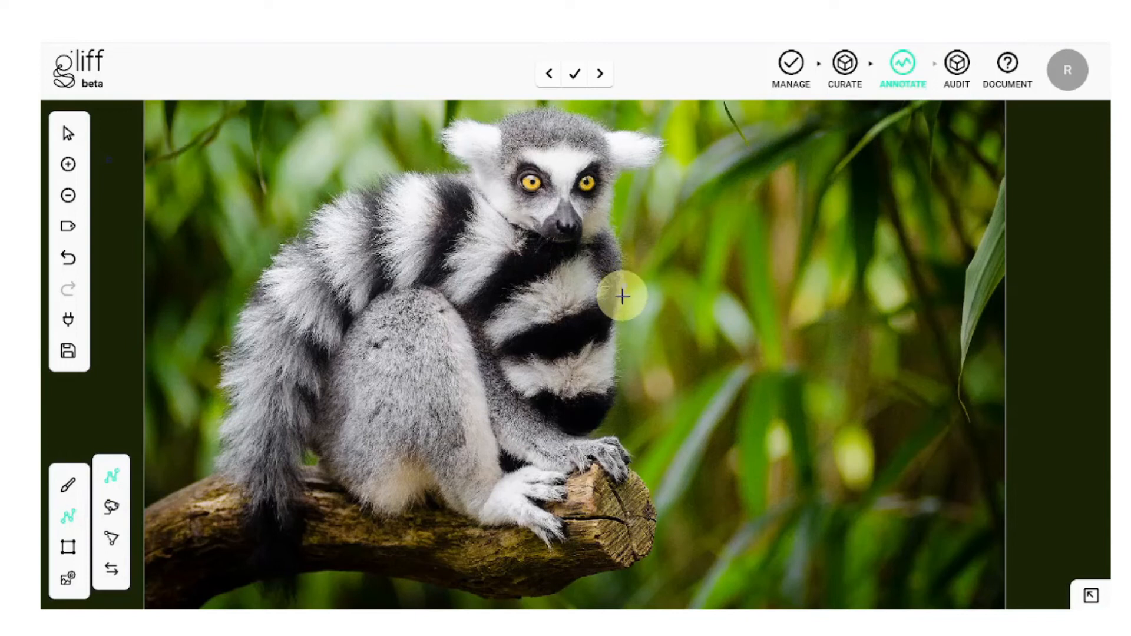
{"action": "left_click", "coordinate": [617, 327]}
{"action": "left_click", "coordinate": [617, 362]}
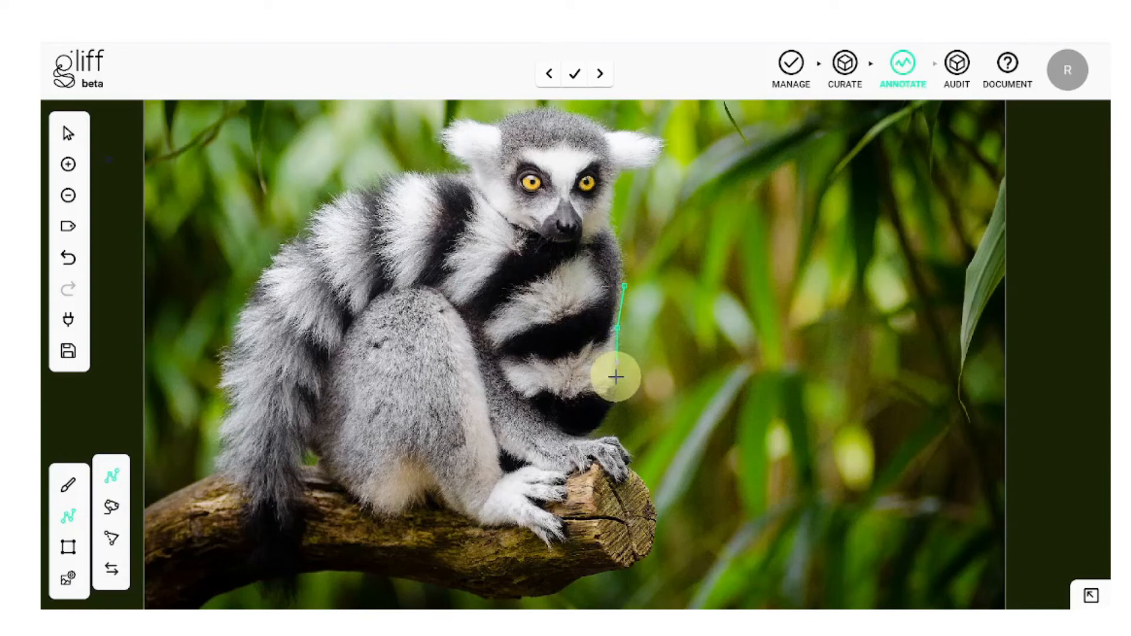
{"action": "left_click", "coordinate": [615, 394]}
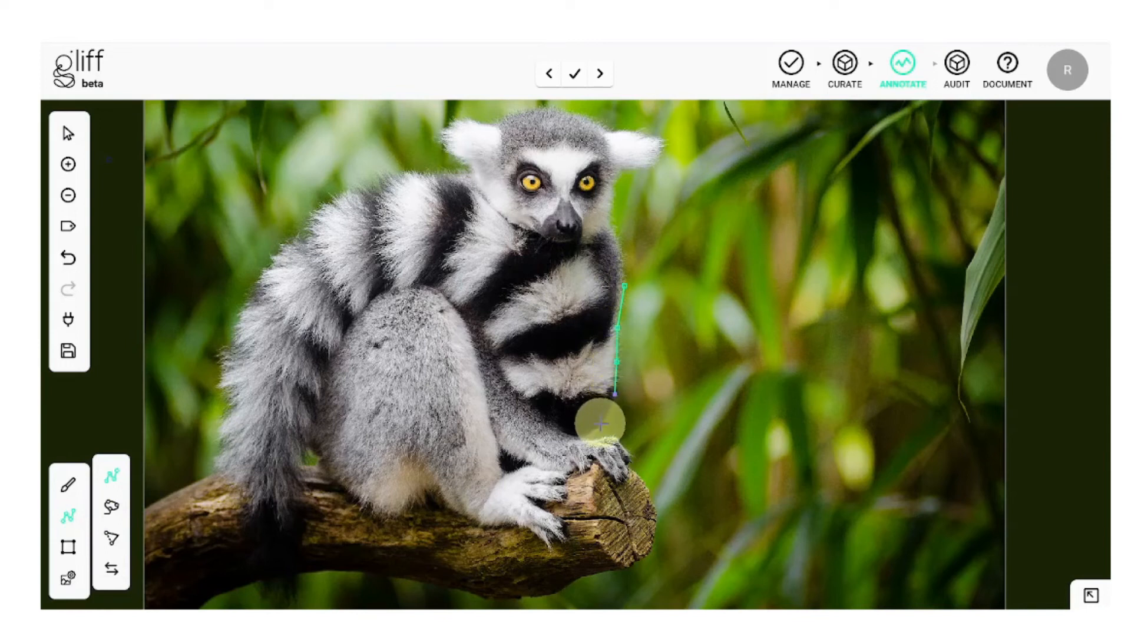
{"action": "left_click", "coordinate": [601, 424]}
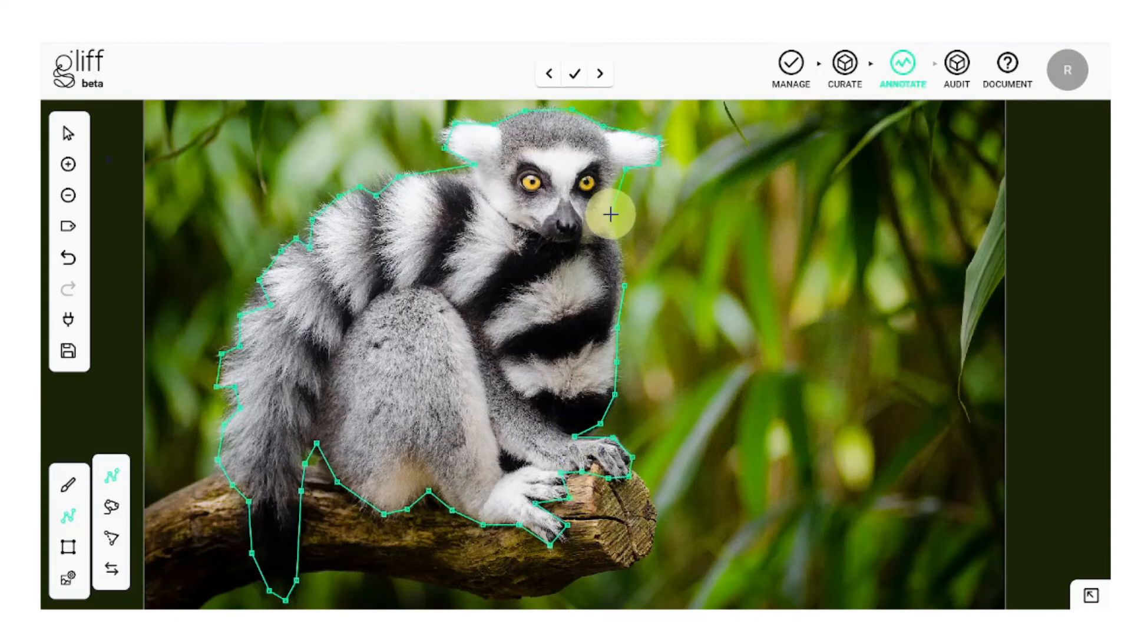
{"action": "left_click", "coordinate": [610, 215]}
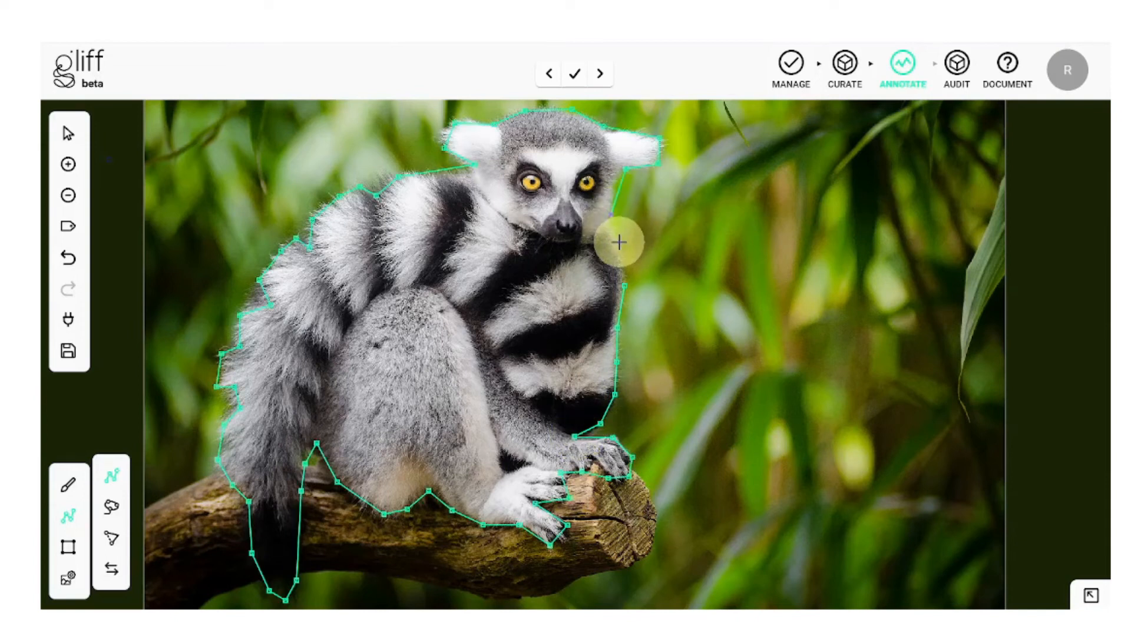
{"action": "left_click", "coordinate": [619, 242]}
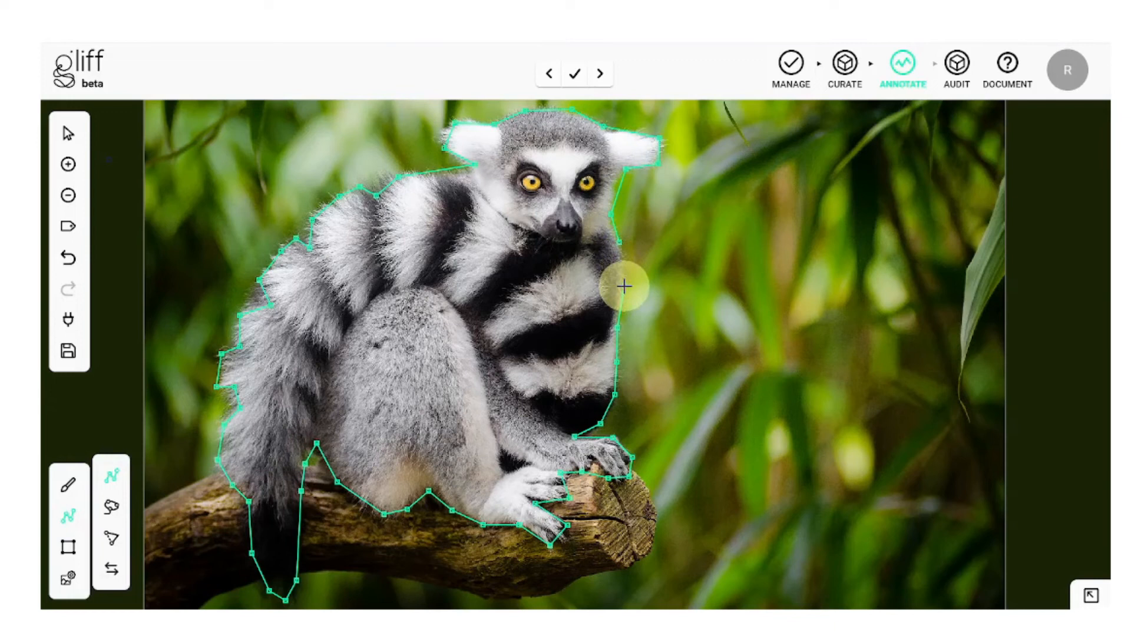
{"action": "left_click", "coordinate": [624, 286]}
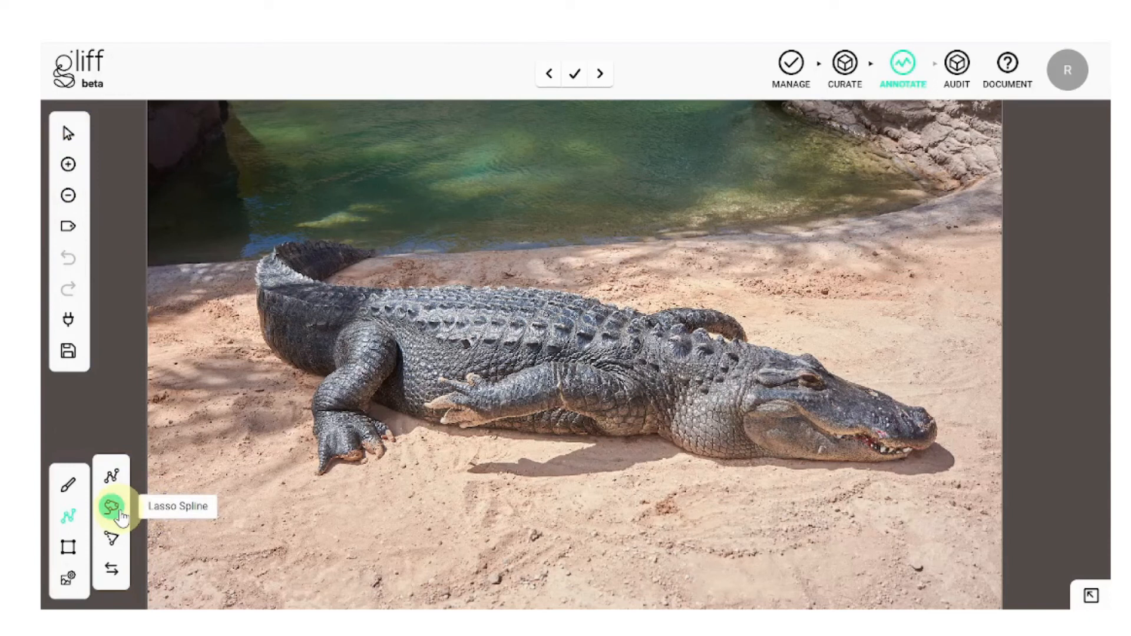
Step: Start a lasso spline outline along the crocodile's edge near its tail
{"action": "left_click", "coordinate": [112, 506]}
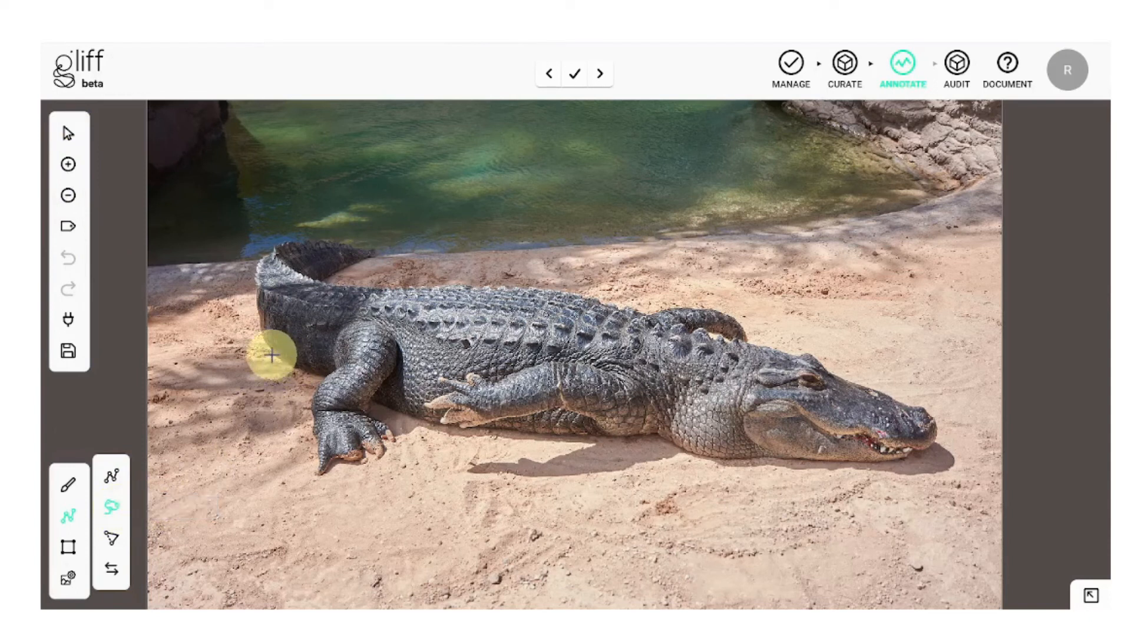
{"action": "mouse_move", "coordinate": [272, 354]}
{"action": "left_mouse_down"}
{"action": "mouse_move", "coordinate": [333, 376]}
{"action": "mouse_move", "coordinate": [305, 406]}
{"action": "mouse_move", "coordinate": [311, 478]}
{"action": "mouse_move", "coordinate": [393, 453]}
{"action": "mouse_move", "coordinate": [371, 403]}
{"action": "mouse_move", "coordinate": [471, 426]}
{"action": "mouse_move", "coordinate": [670, 439]}
{"action": "mouse_move", "coordinate": [715, 459]}
{"action": "mouse_move", "coordinate": [941, 453]}
{"action": "mouse_move", "coordinate": [931, 406]}
{"action": "mouse_move", "coordinate": [822, 370]}
{"action": "mouse_move", "coordinate": [804, 347]}
{"action": "mouse_move", "coordinate": [766, 353]}
{"action": "mouse_move", "coordinate": [738, 339]}
{"action": "mouse_move", "coordinate": [739, 309]}
{"action": "mouse_move", "coordinate": [646, 313]}
{"action": "mouse_move", "coordinate": [562, 289]}
{"action": "mouse_move", "coordinate": [318, 278]}
{"action": "mouse_move", "coordinate": [380, 252]}
{"action": "mouse_move", "coordinate": [377, 243]}
{"action": "mouse_move", "coordinate": [303, 241]}
{"action": "mouse_move", "coordinate": [264, 256]}
{"action": "mouse_move", "coordinate": [252, 277]}
{"action": "mouse_move", "coordinate": [272, 359]}
{"action": "left_mouse_up"}
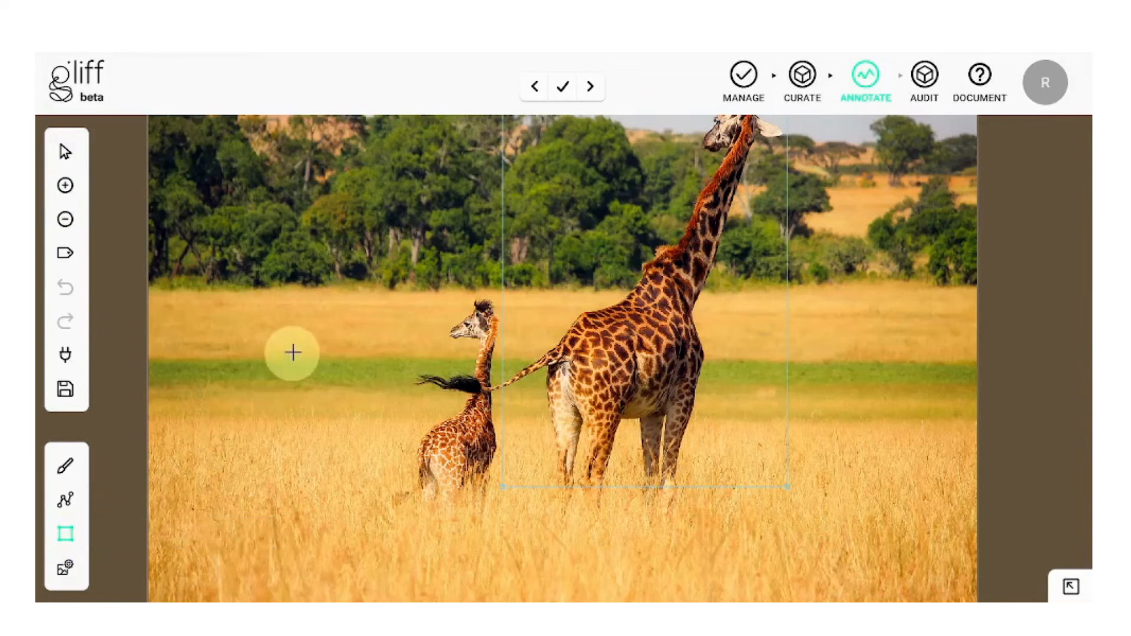
Step: Box the small giraffe, tighten the box's left and right edges, and select it
{"action": "left_click", "coordinate": [369, 302]}
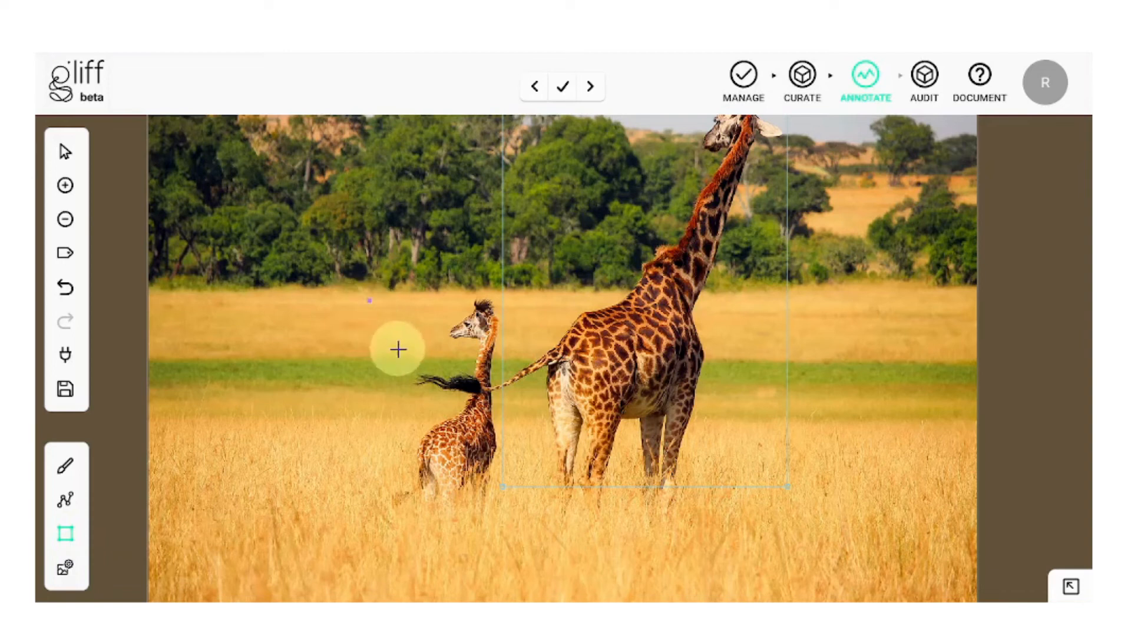
{"action": "left_click", "coordinate": [542, 508]}
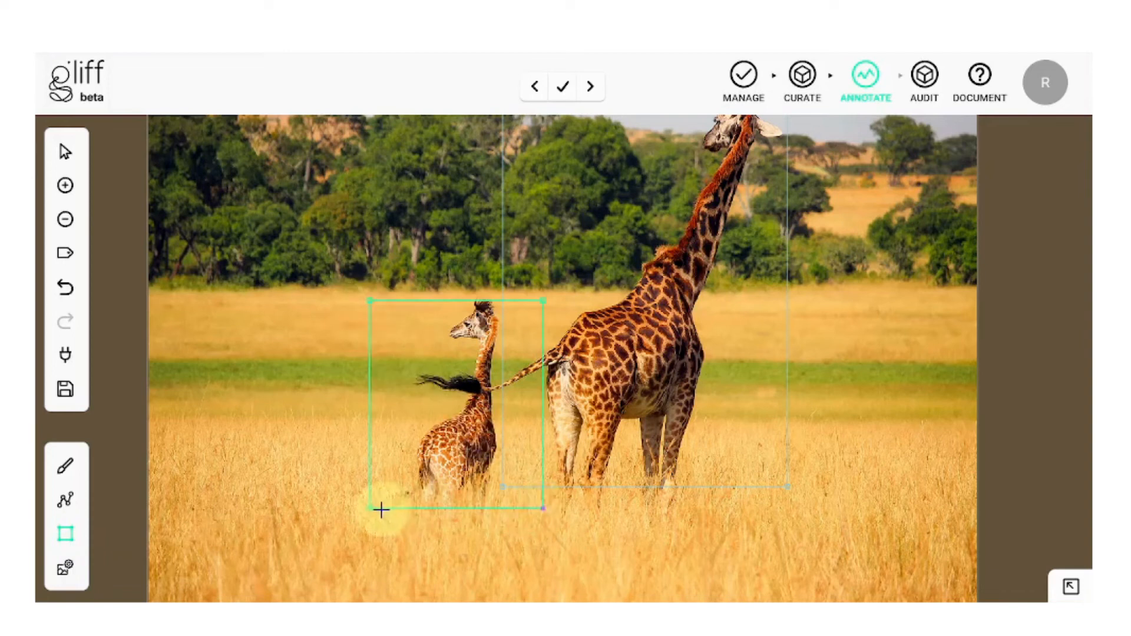
{"action": "left_click_drag", "start_coordinate": [368, 508], "coordinate": [405, 513]}
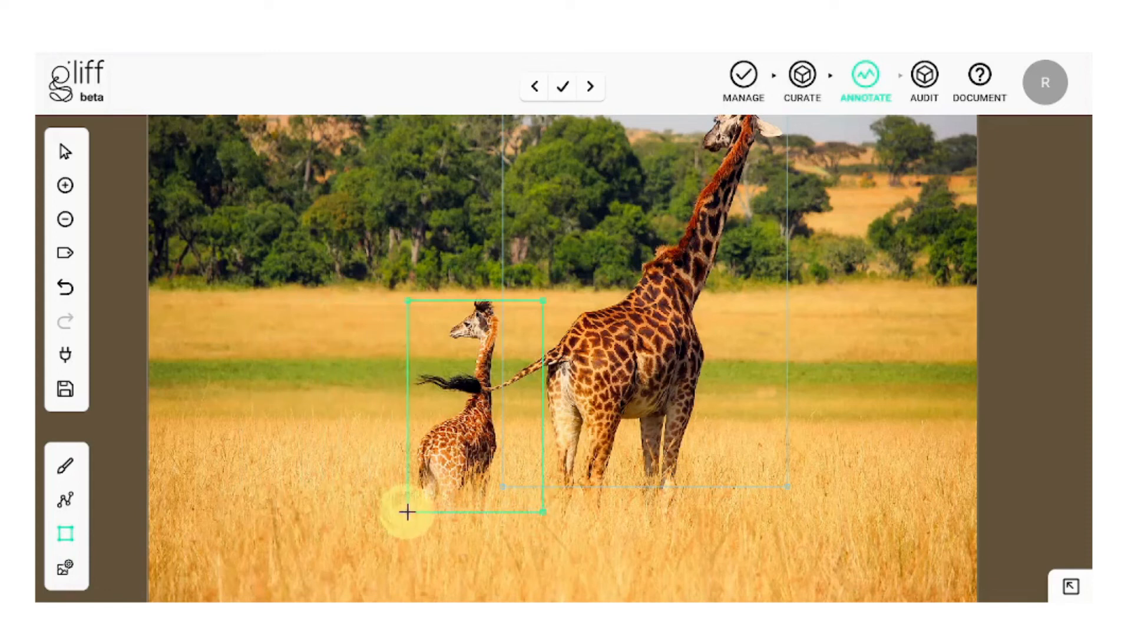
{"action": "left_click_drag", "start_coordinate": [543, 513], "coordinate": [504, 503]}
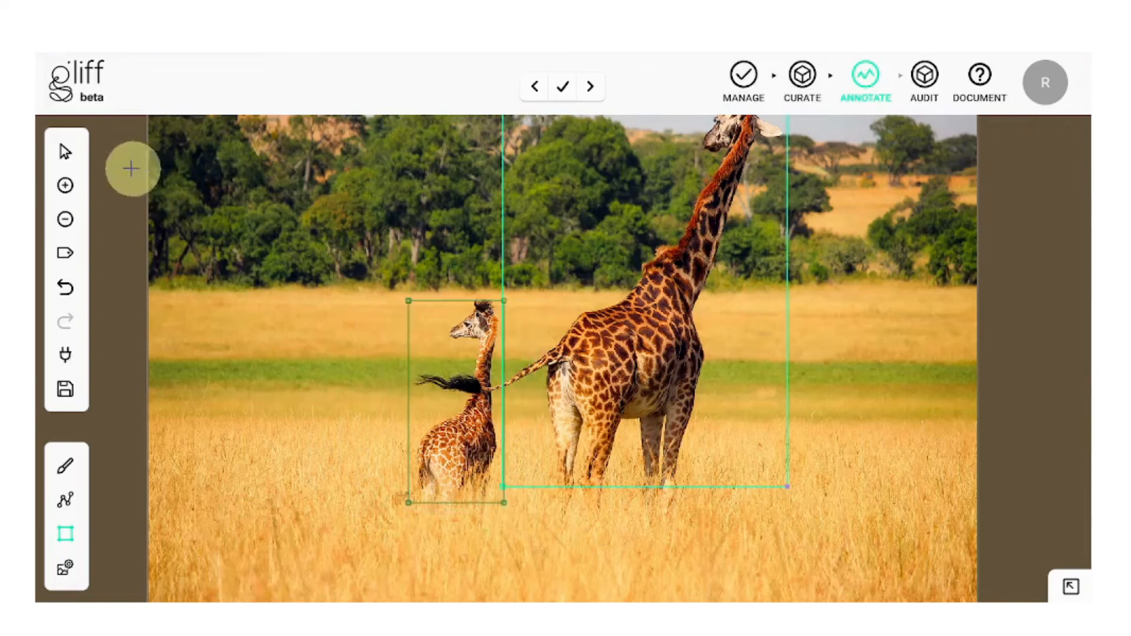
{"action": "left_click", "coordinate": [66, 153]}
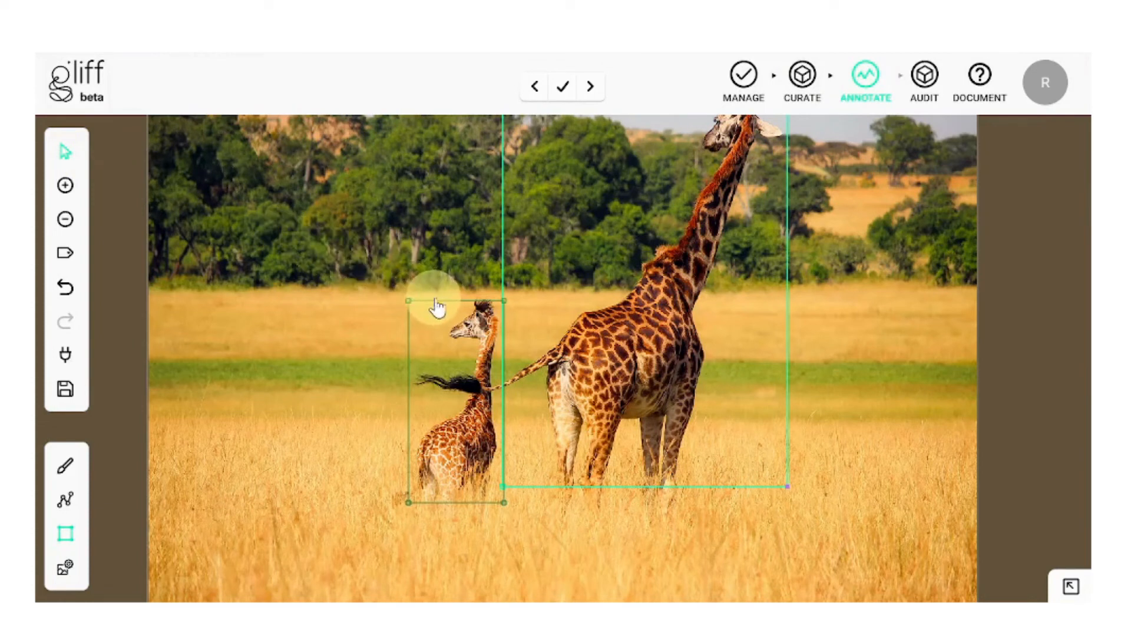
{"action": "left_click", "coordinate": [435, 301]}
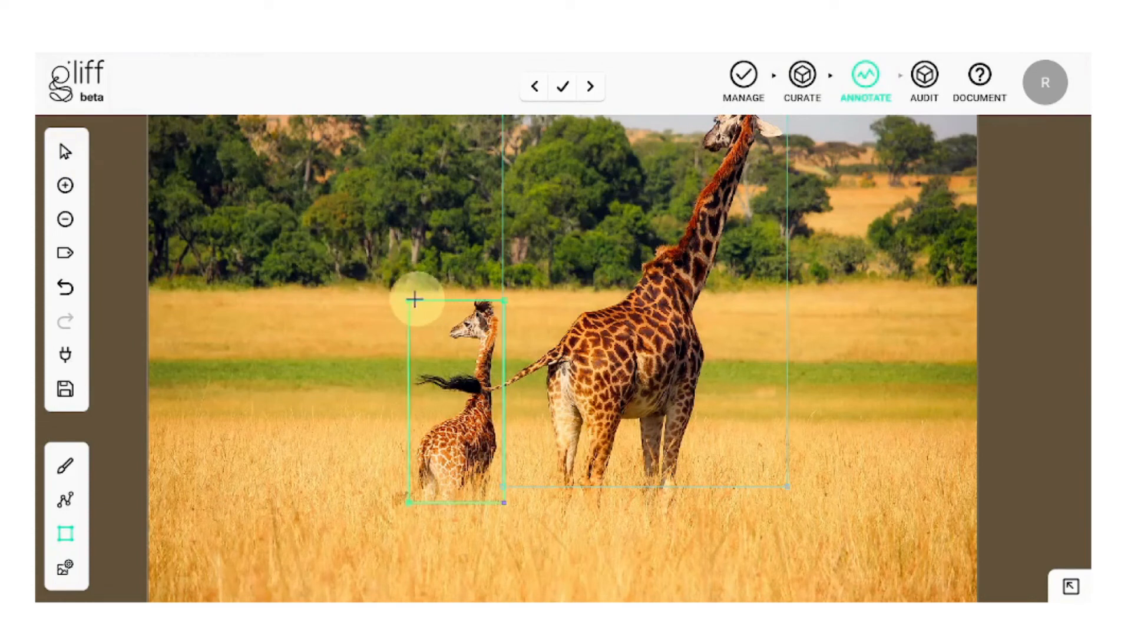
Step: Add a 'baby giraffe' label to the small box, remove it again, and save the annotations
{"action": "left_click", "coordinate": [73, 260]}
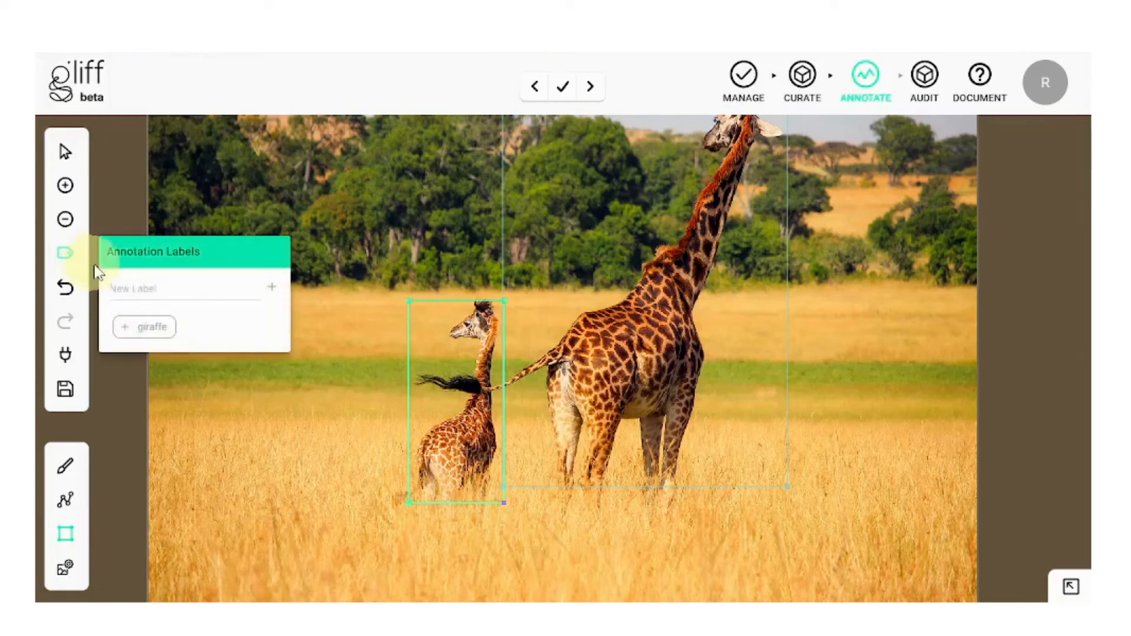
{"action": "type", "text": "b"}
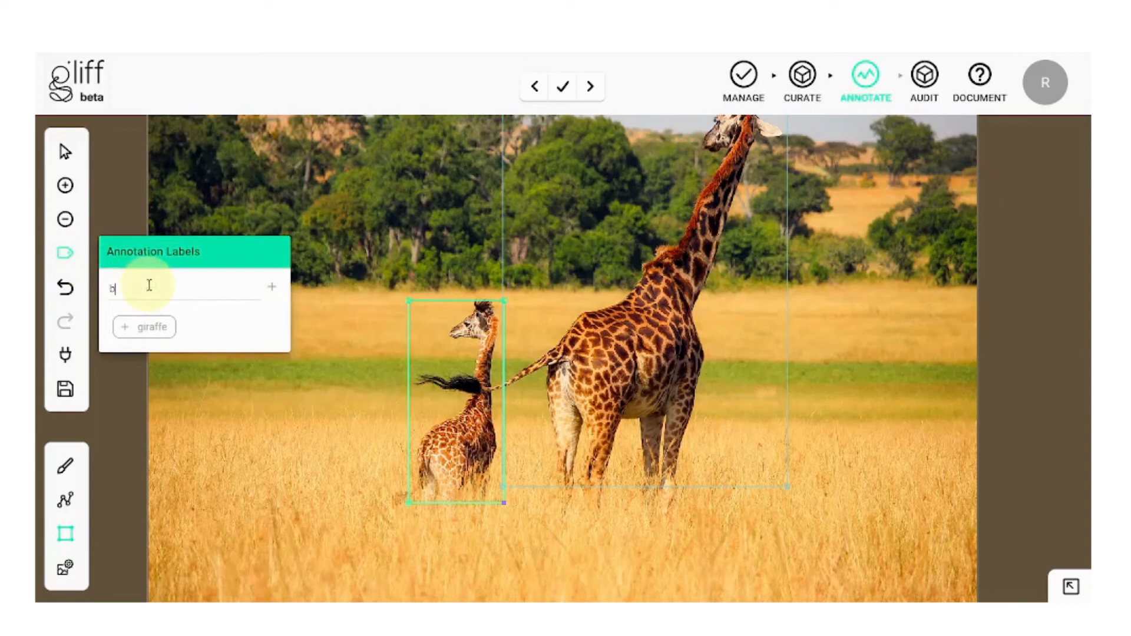
{"action": "type", "text": "aby giraffe"}
{"action": "left_click", "coordinate": [270, 288]}
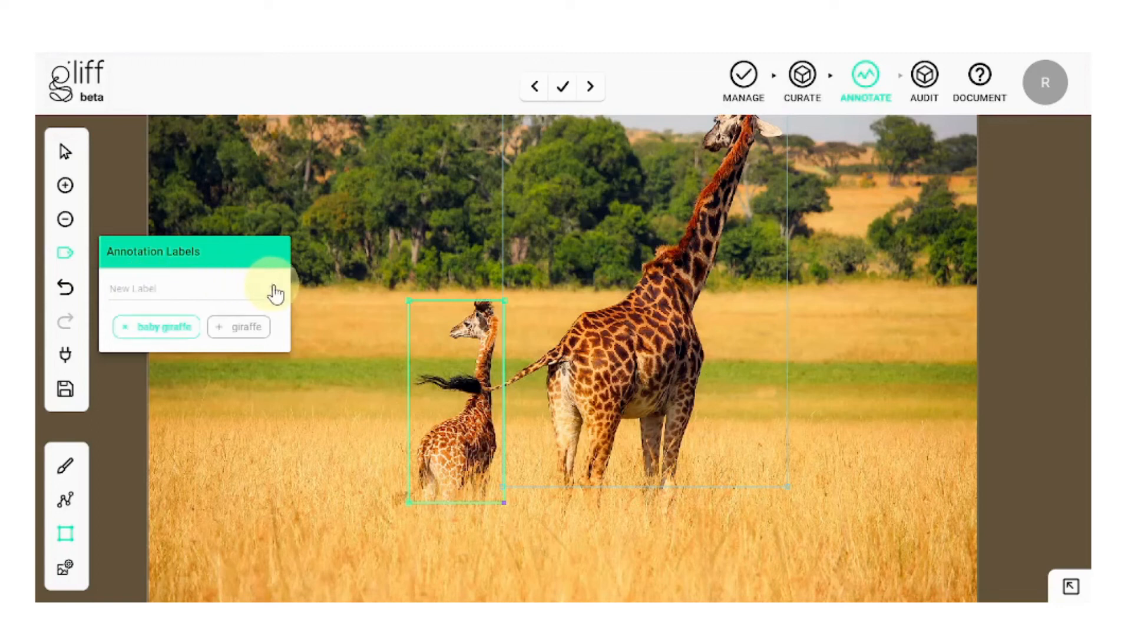
{"action": "left_click", "coordinate": [126, 329]}
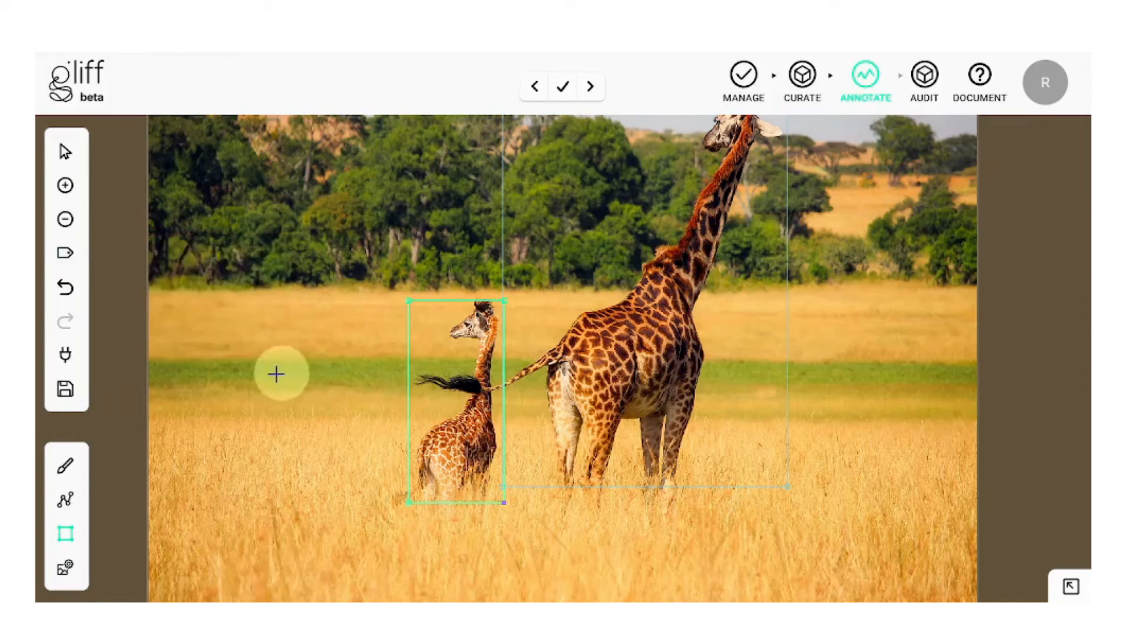
{"action": "left_click", "coordinate": [82, 391]}
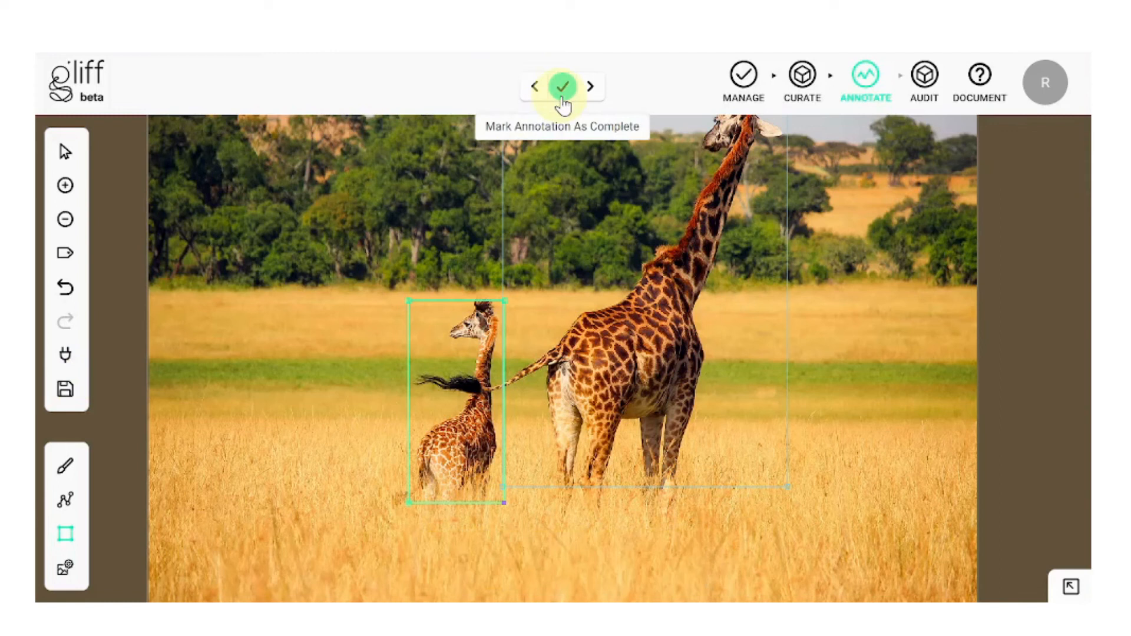
Step: Mark the giraffe annotation as complete and go to the next image
{"action": "left_click", "coordinate": [562, 104]}
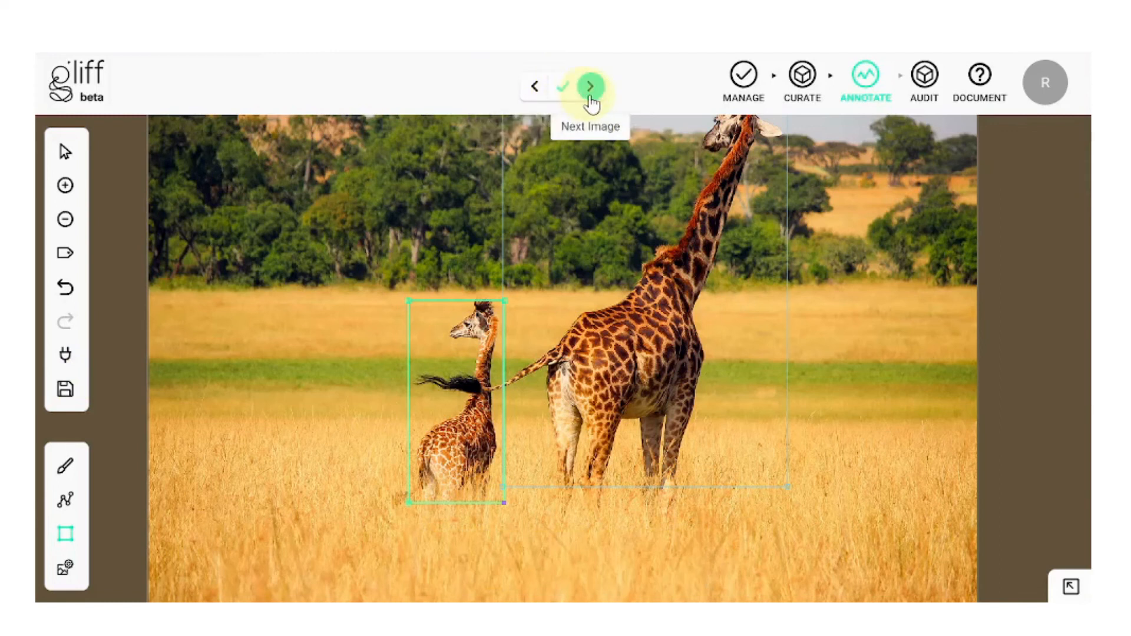
{"action": "left_click", "coordinate": [591, 105]}
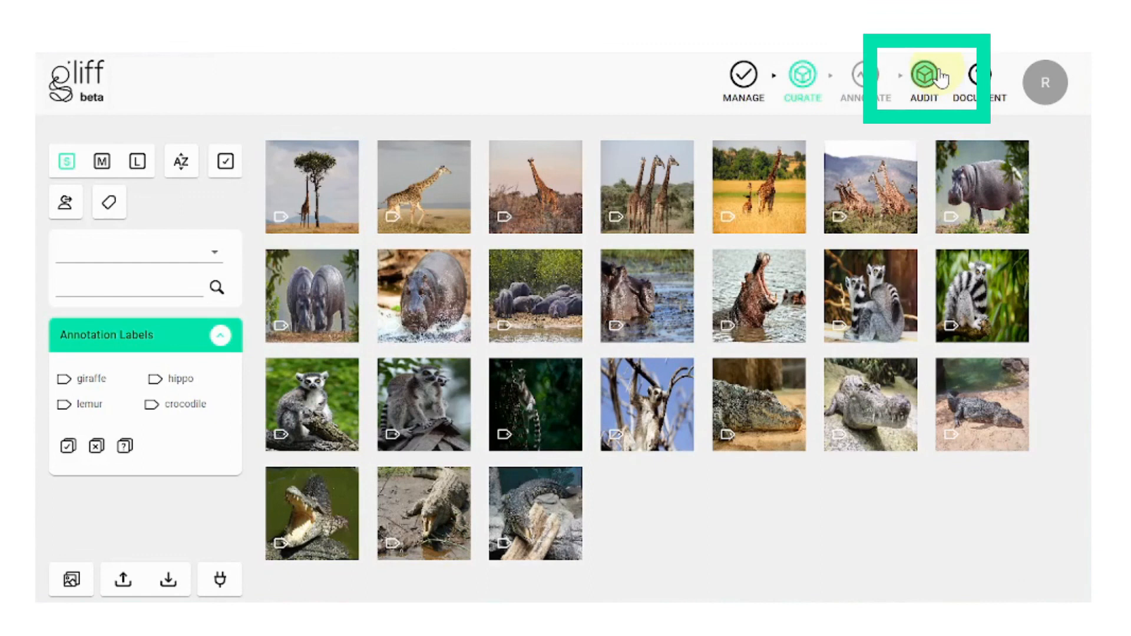
Step: Open the audit trail, view the hippopotamus image's history, then filter entries by Action
{"action": "left_click", "coordinate": [925, 75]}
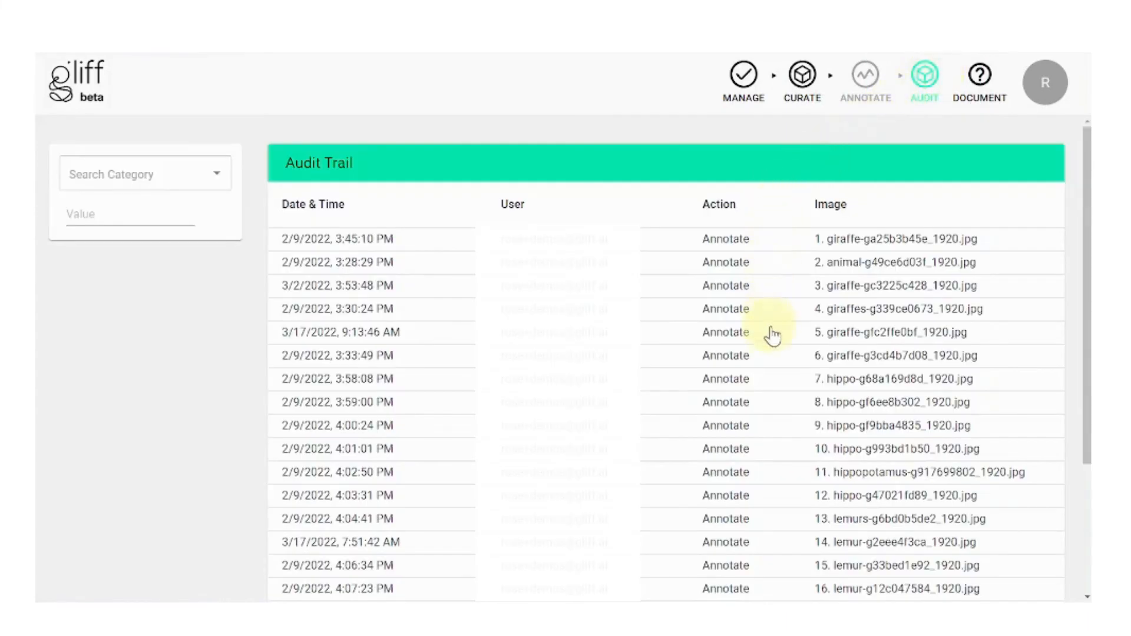
{"action": "left_click", "coordinate": [766, 472]}
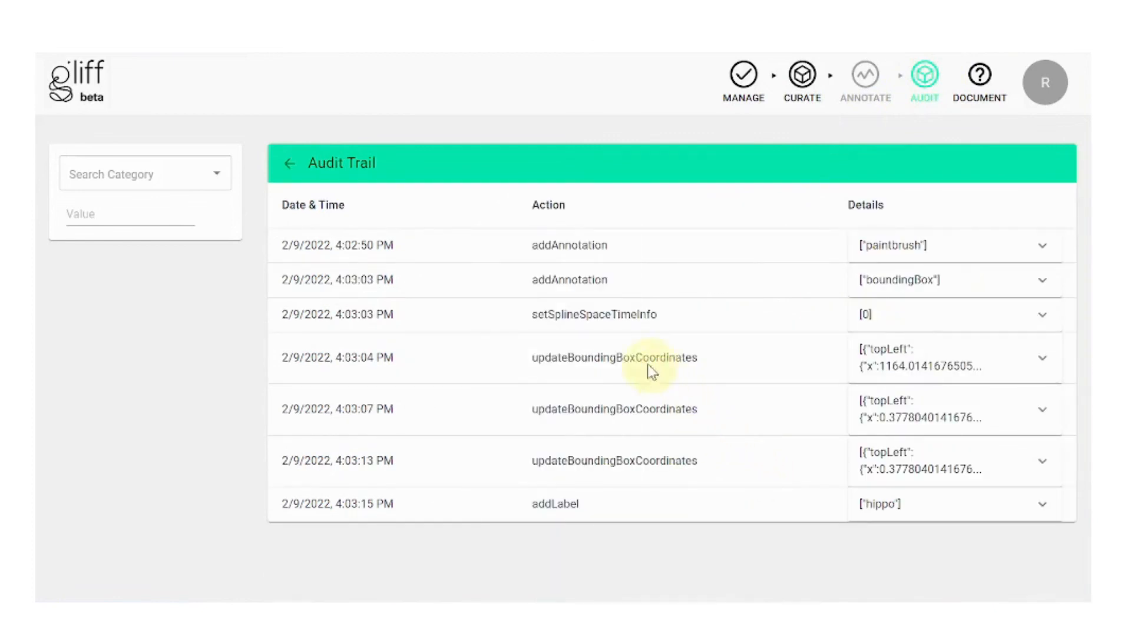
{"action": "left_click", "coordinate": [290, 165]}
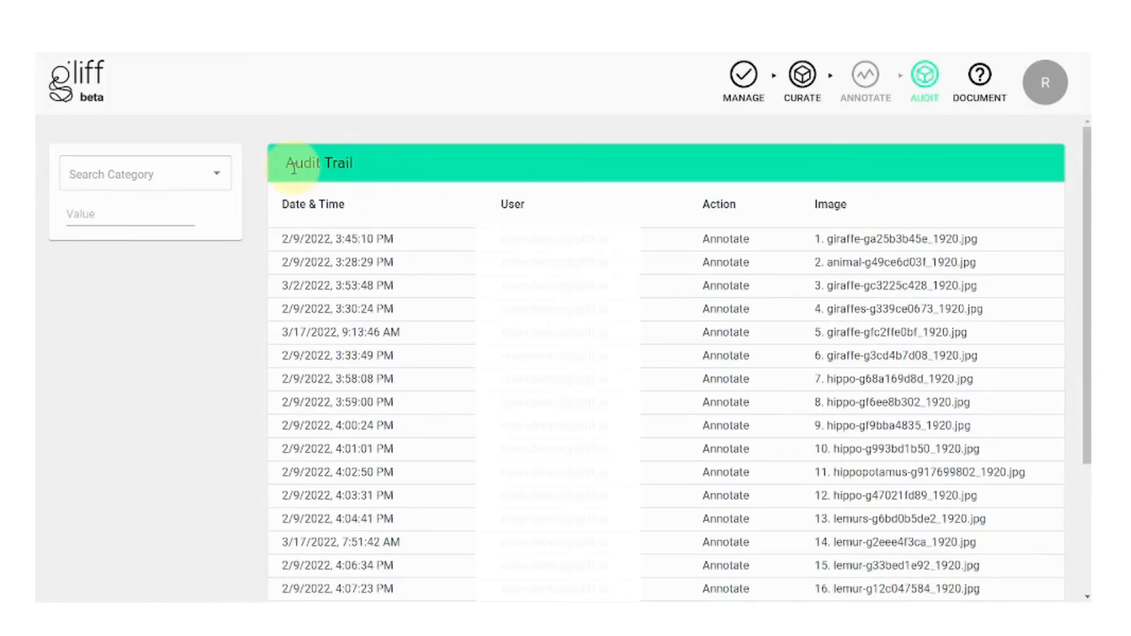
{"action": "left_click", "coordinate": [222, 177]}
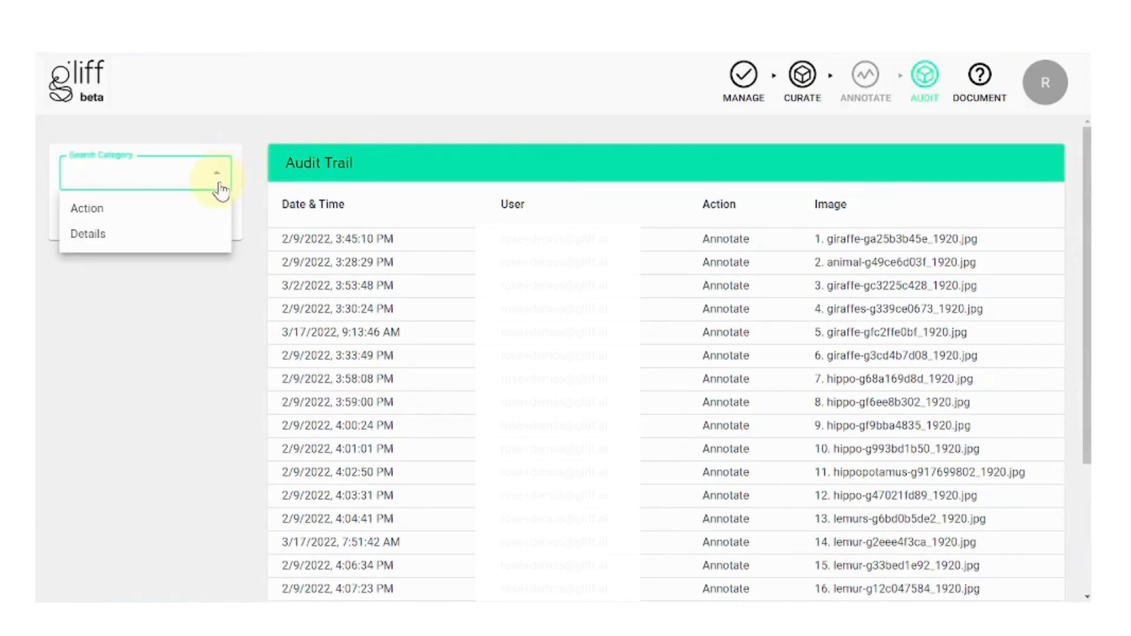
{"action": "left_click", "coordinate": [221, 210]}
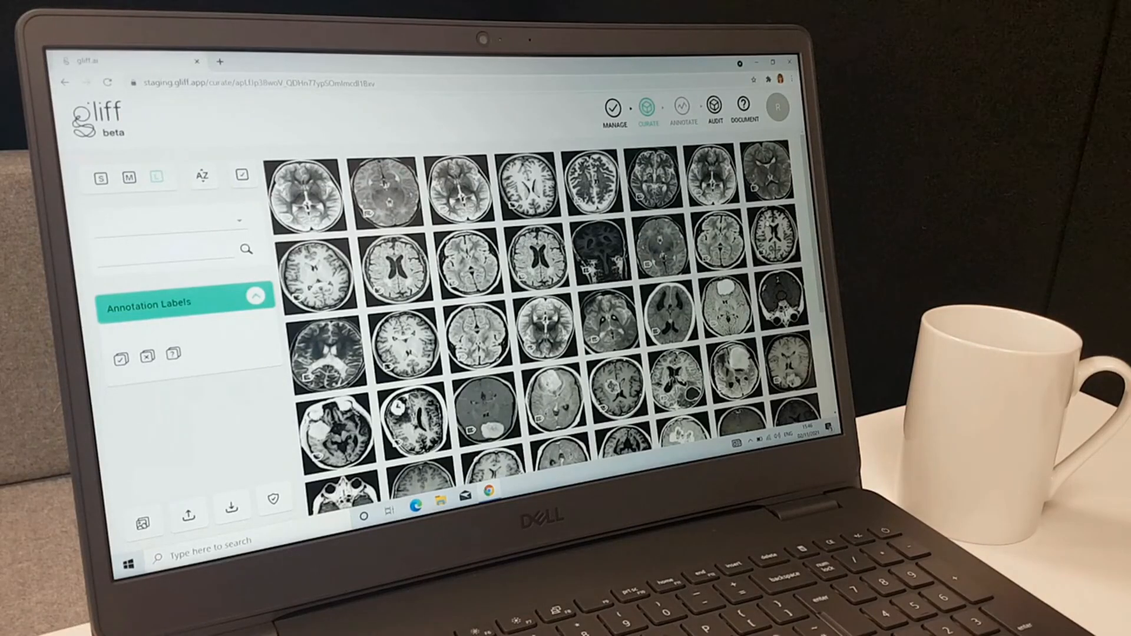
Step: Open a brain scan from medium thumbnails, zoom to its top-left, and paint a stroke there
{"action": "left_click", "coordinate": [129, 178]}
{"action": "scroll", "coordinate": [533, 248], "scroll_direction": "down", "scroll_amount": 5}
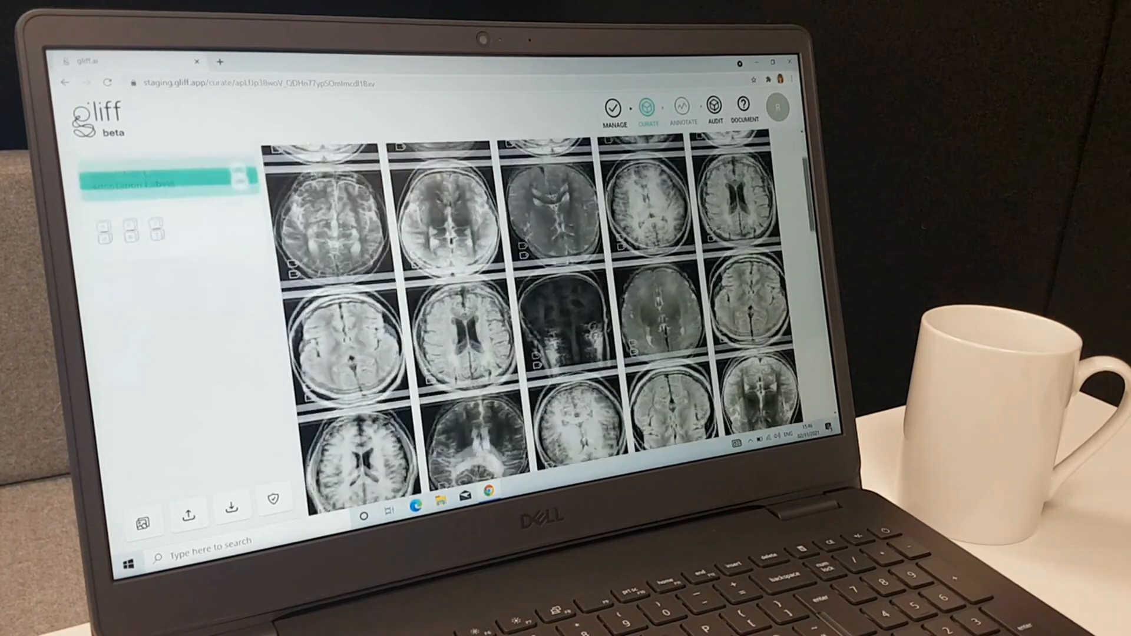
{"action": "double_click", "coordinate": [382, 332]}
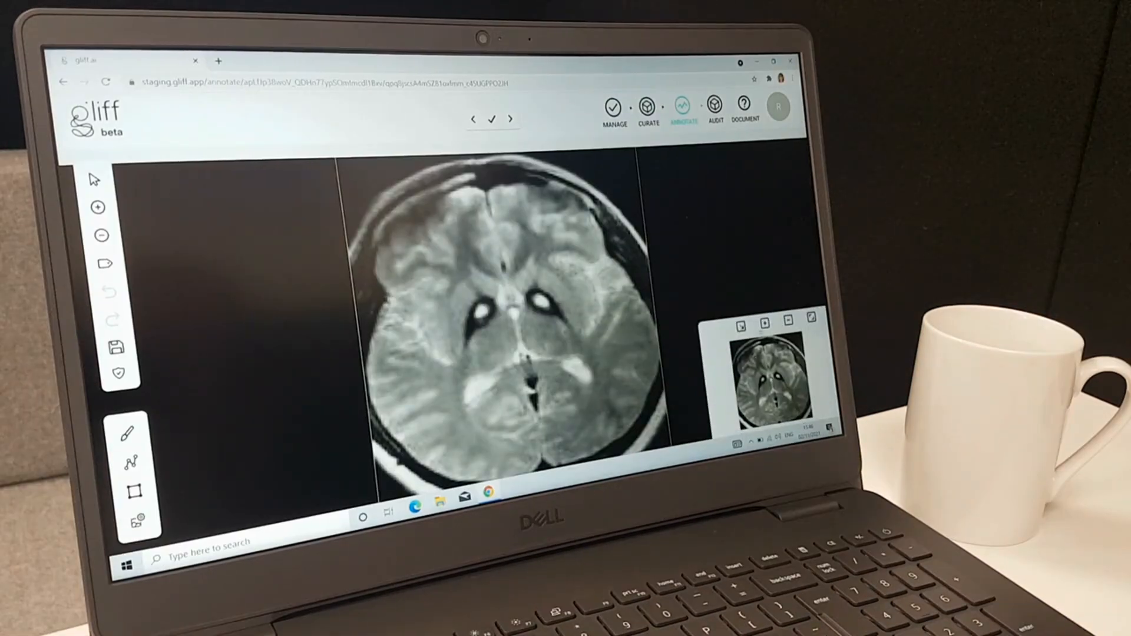
{"action": "left_click", "coordinate": [766, 324]}
{"action": "left_click", "coordinate": [765, 324]}
{"action": "left_click", "coordinate": [766, 324]}
{"action": "left_click_drag", "start_coordinate": [770, 380], "coordinate": [759, 349]}
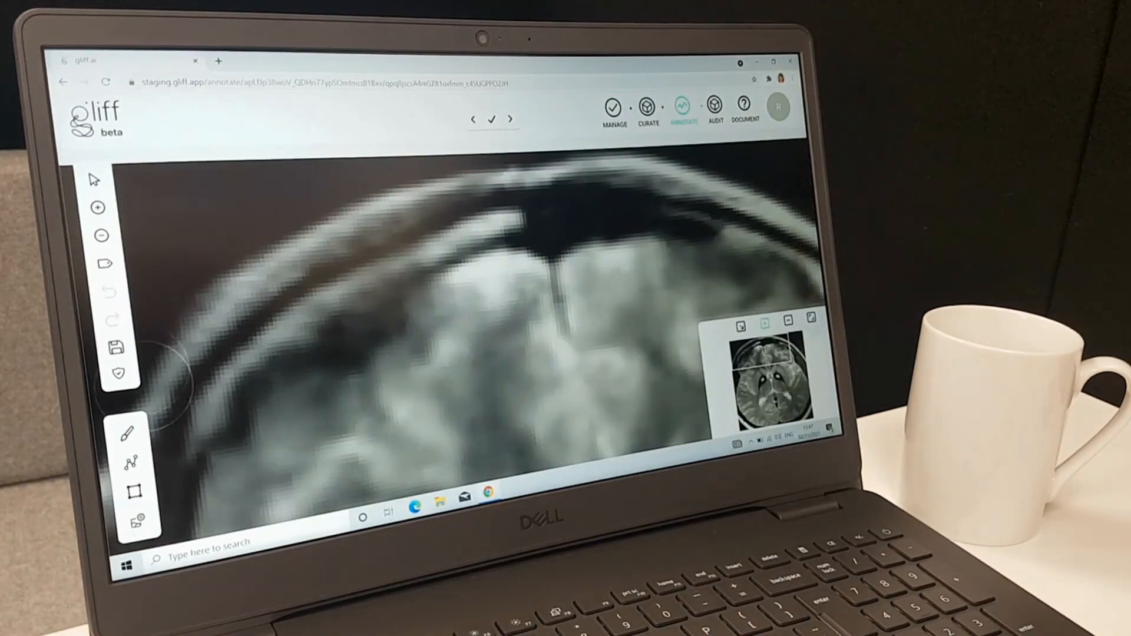
{"action": "mouse_move", "coordinate": [128, 434]}
{"action": "left_click_drag", "start_coordinate": [404, 254], "coordinate": [232, 348]}
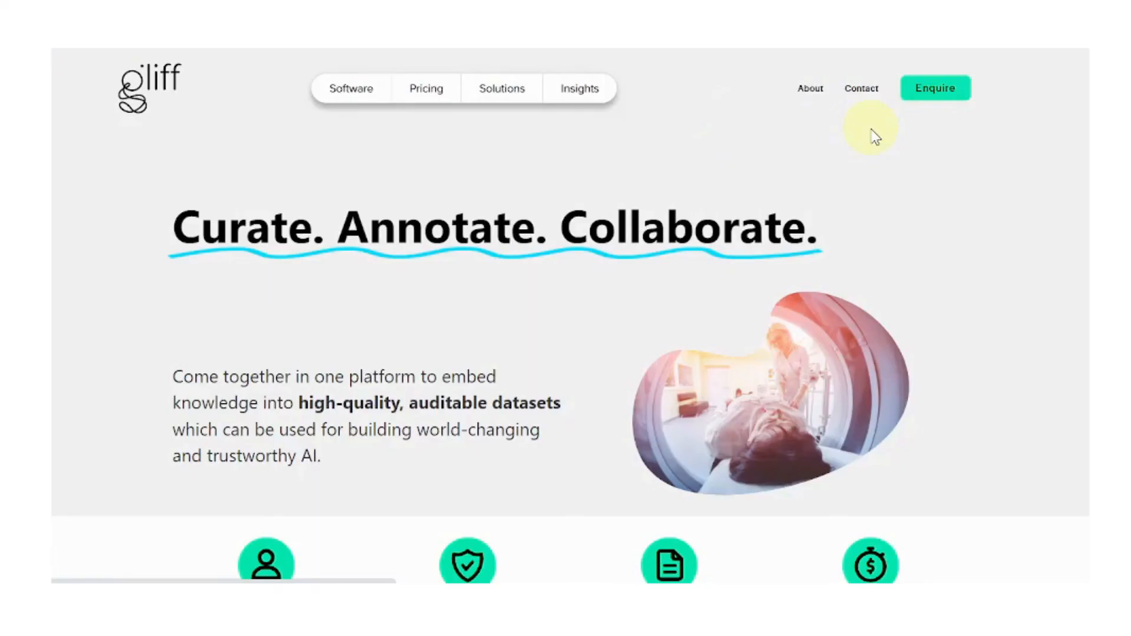
Step: Go to the Contact us page and place the cursor in the Your Name field
{"action": "left_click", "coordinate": [868, 94]}
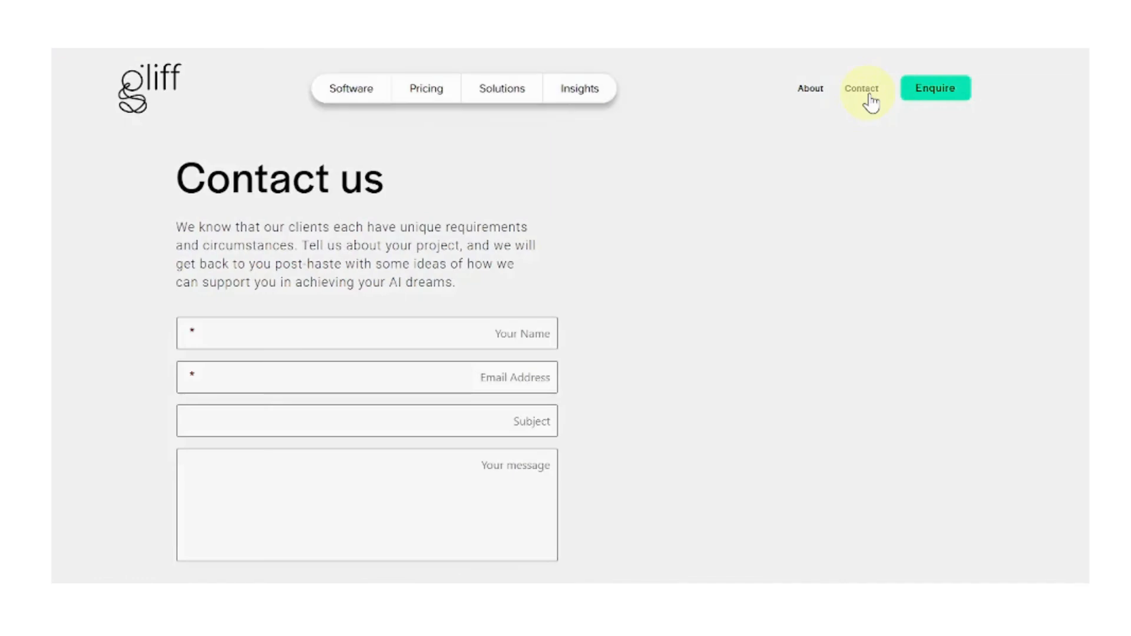
{"action": "left_click", "coordinate": [429, 327]}
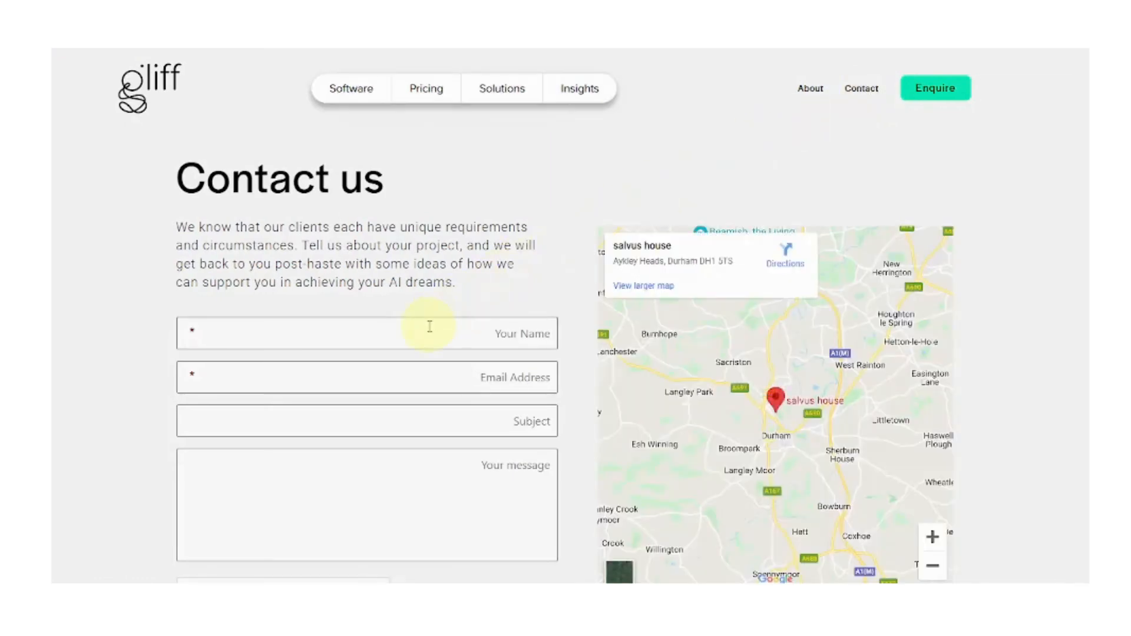